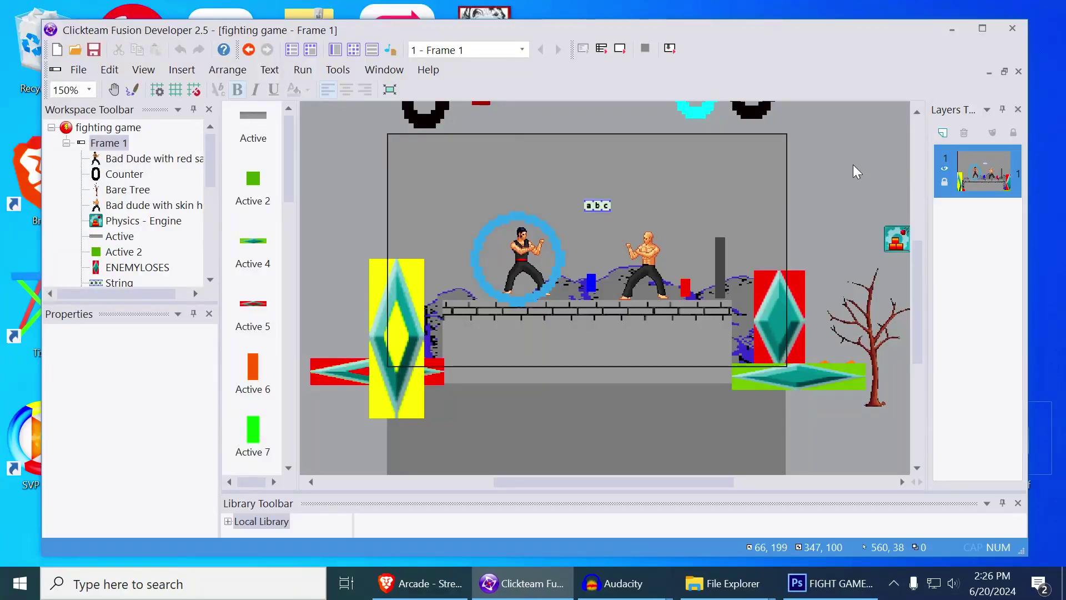
# - Test-run the frame and fight with the left fighter, then close the game
pyautogui.click(620, 48)
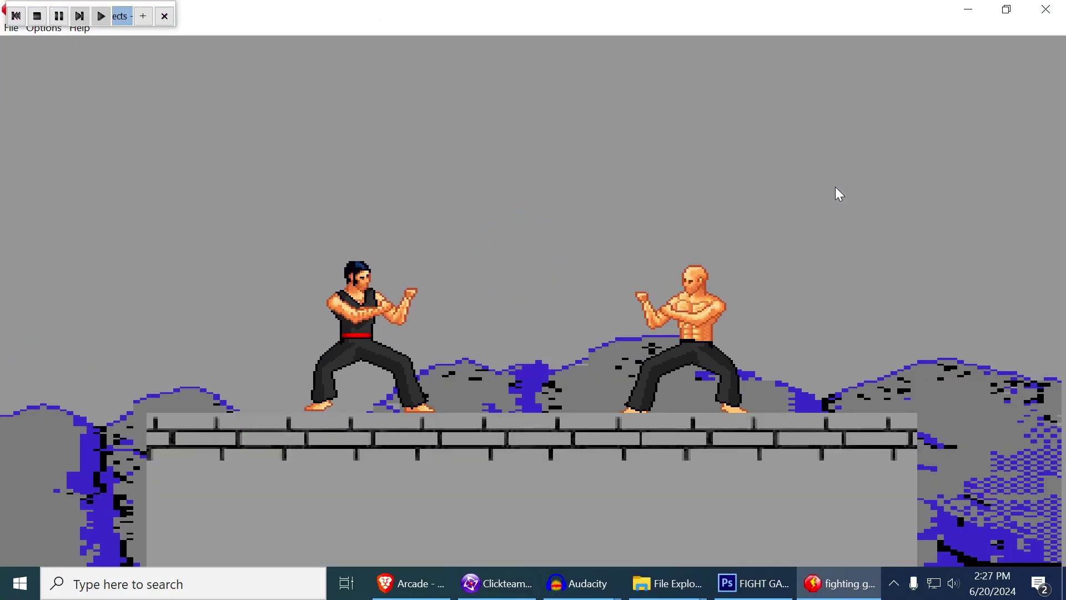
pyautogui.press('Right')
pyautogui.press('Right')
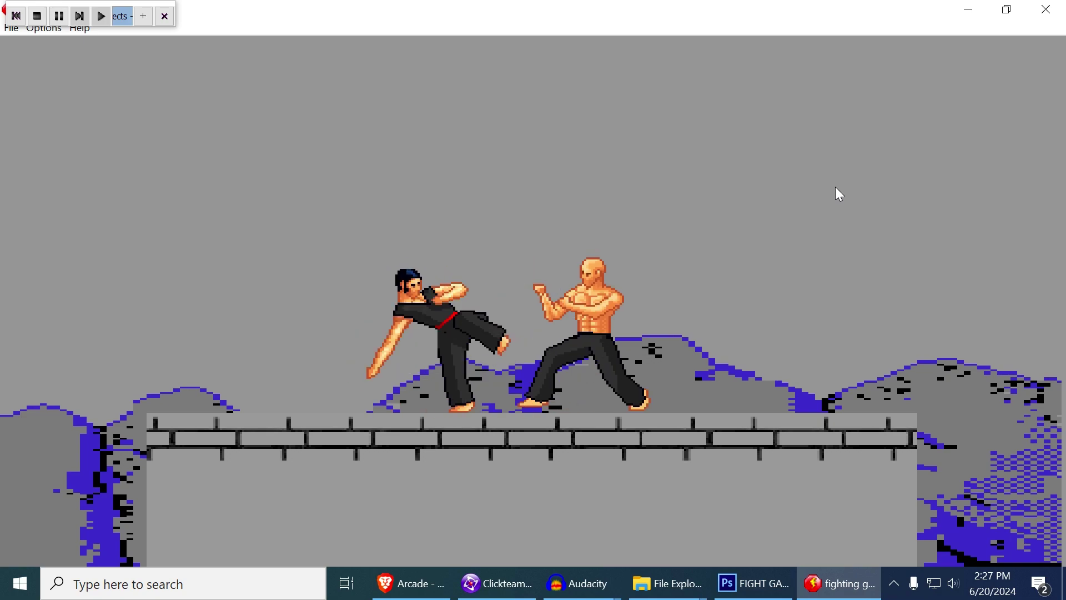
pyautogui.press('Right')
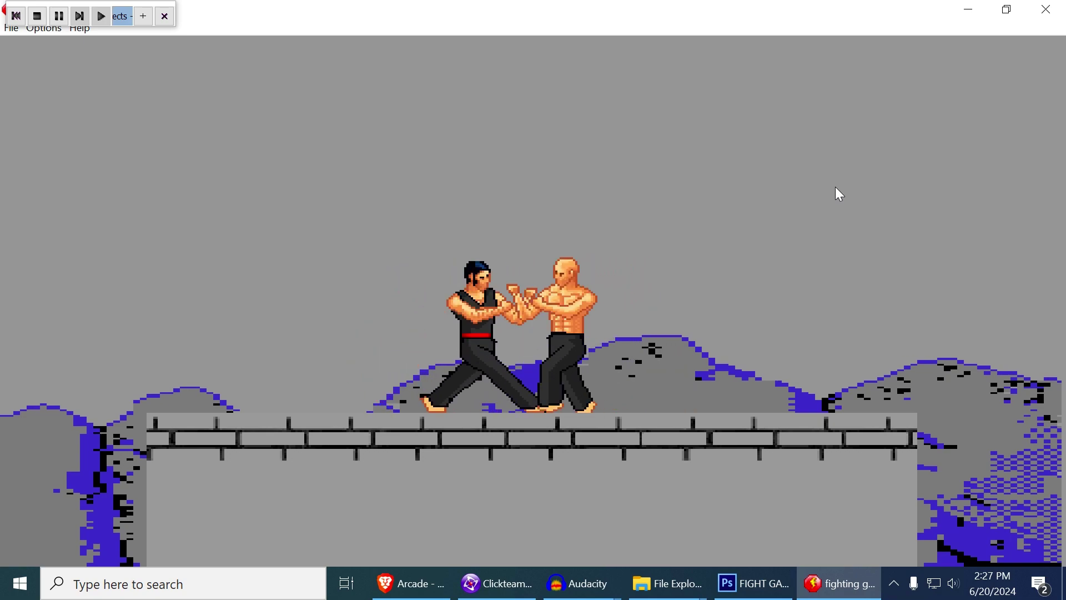
pyautogui.press('Right')
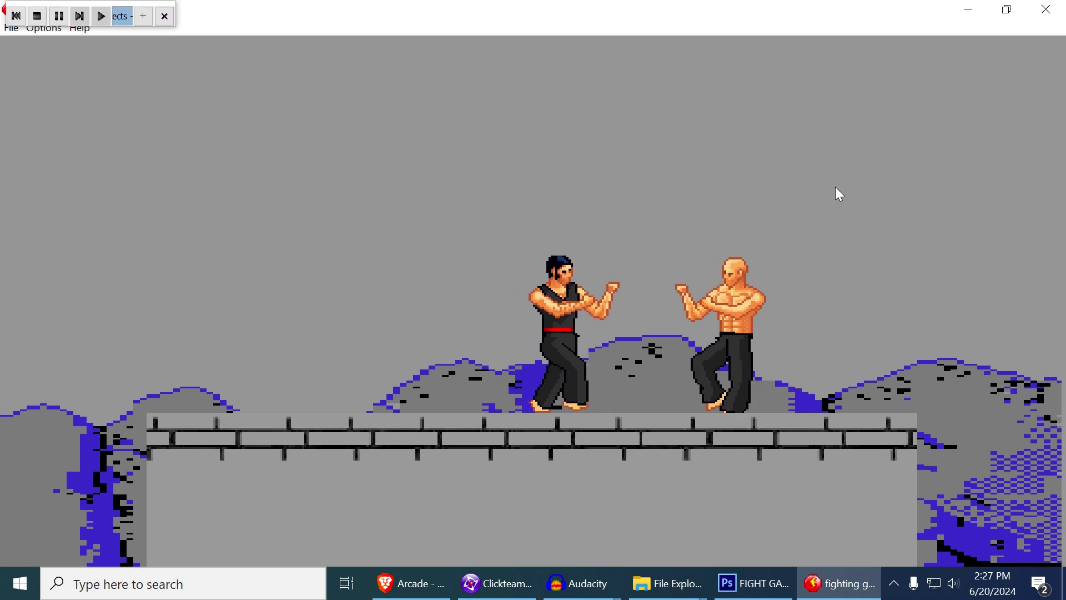
pyautogui.press('Right')
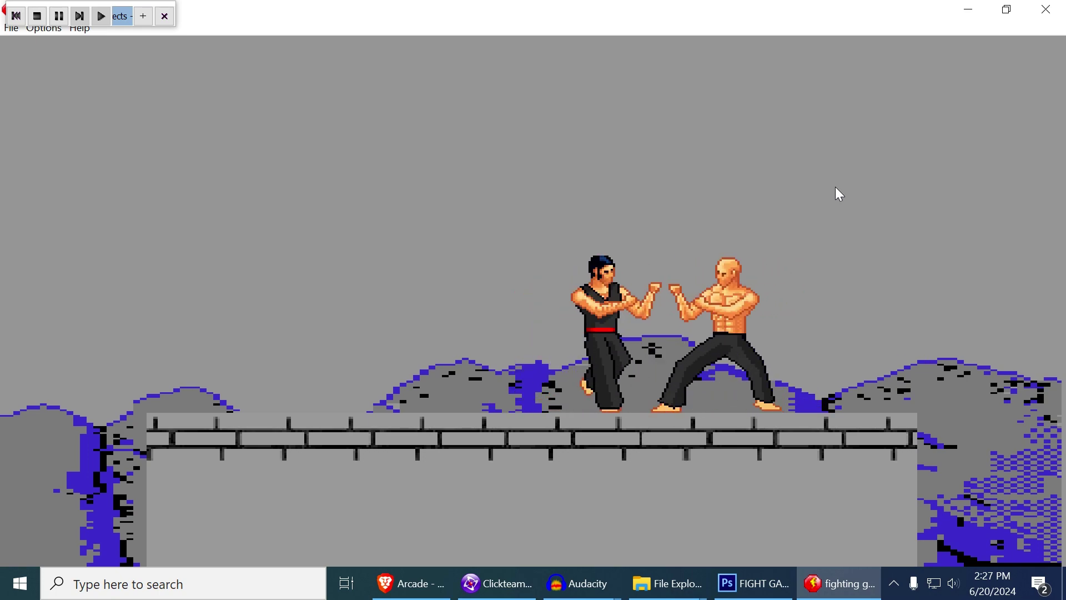
pyautogui.press('Right')
pyautogui.press('Right')
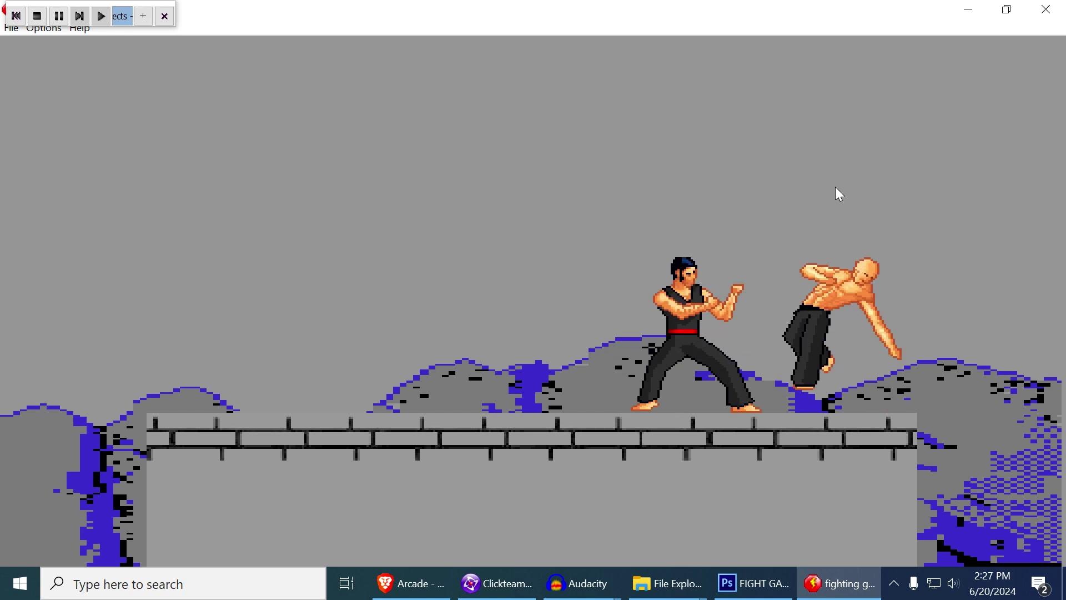
pyautogui.press('Right')
pyautogui.press('Right')
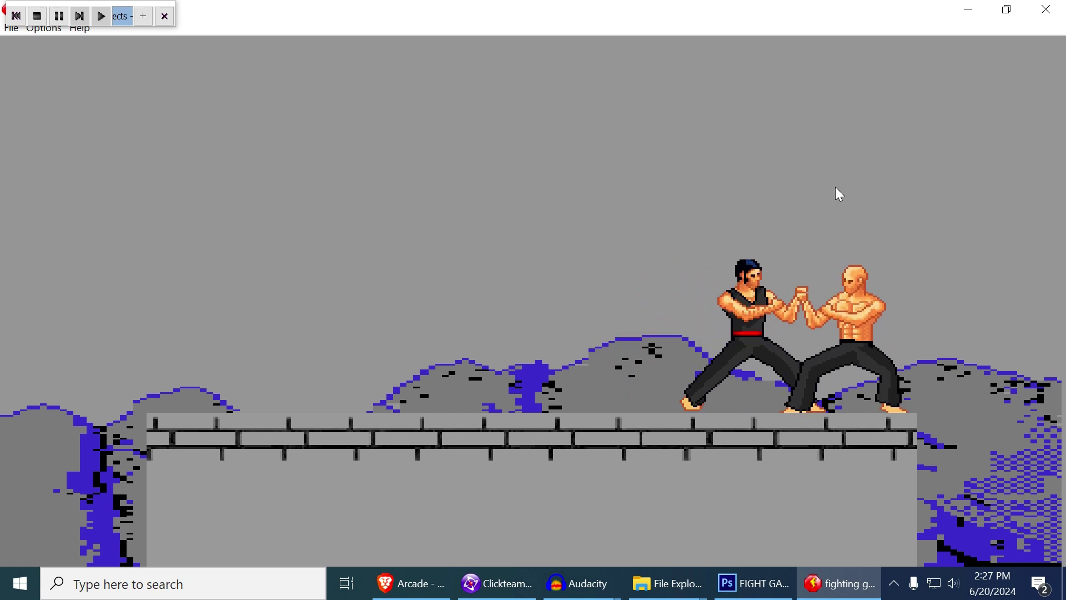
pyautogui.press('Right')
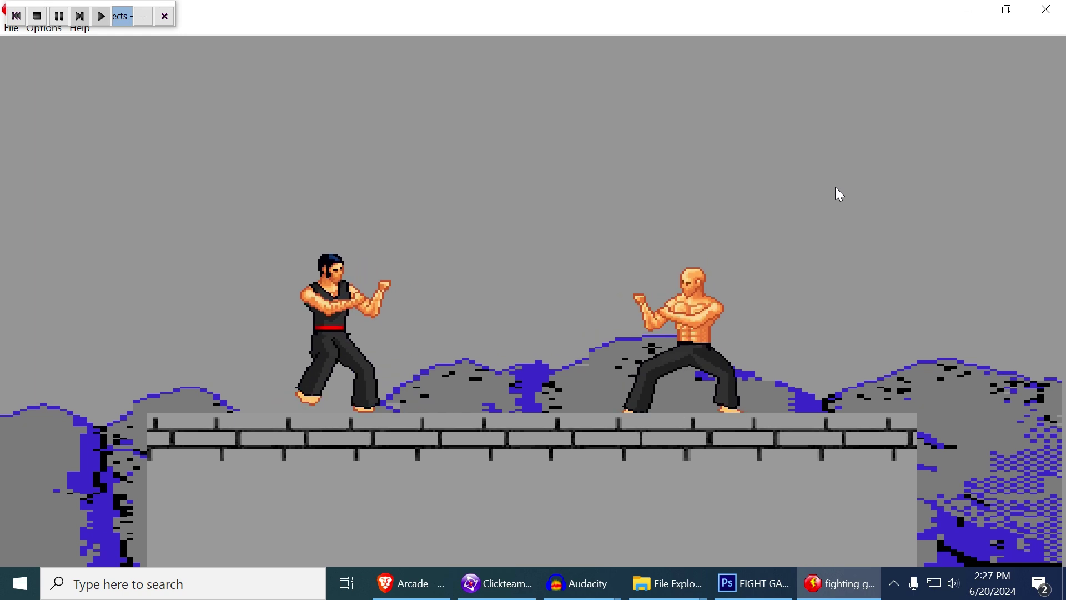
pyautogui.press('Right')
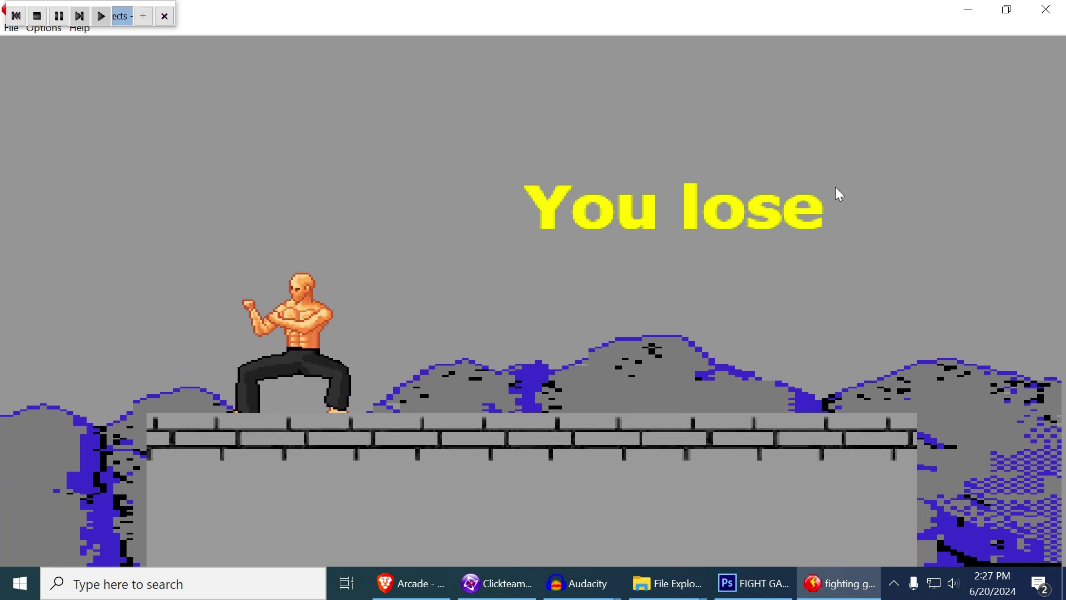
pyautogui.click(1033, 8)
# - Move the eight score digits and bars down into the frame and set them visible at start
pyautogui.click(597, 205)
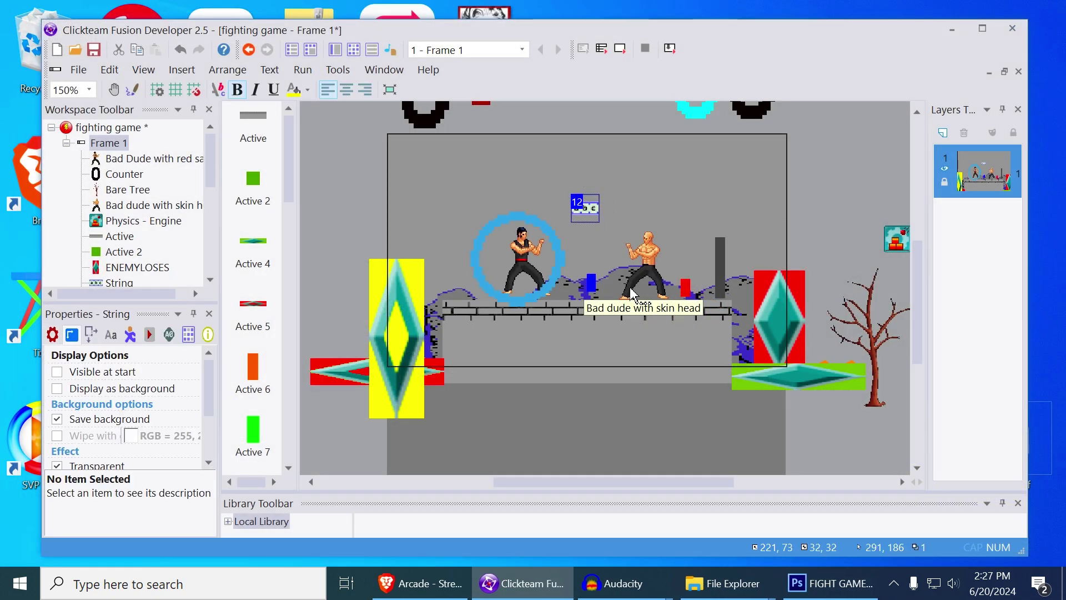
pyautogui.scroll(3, 630, 397)
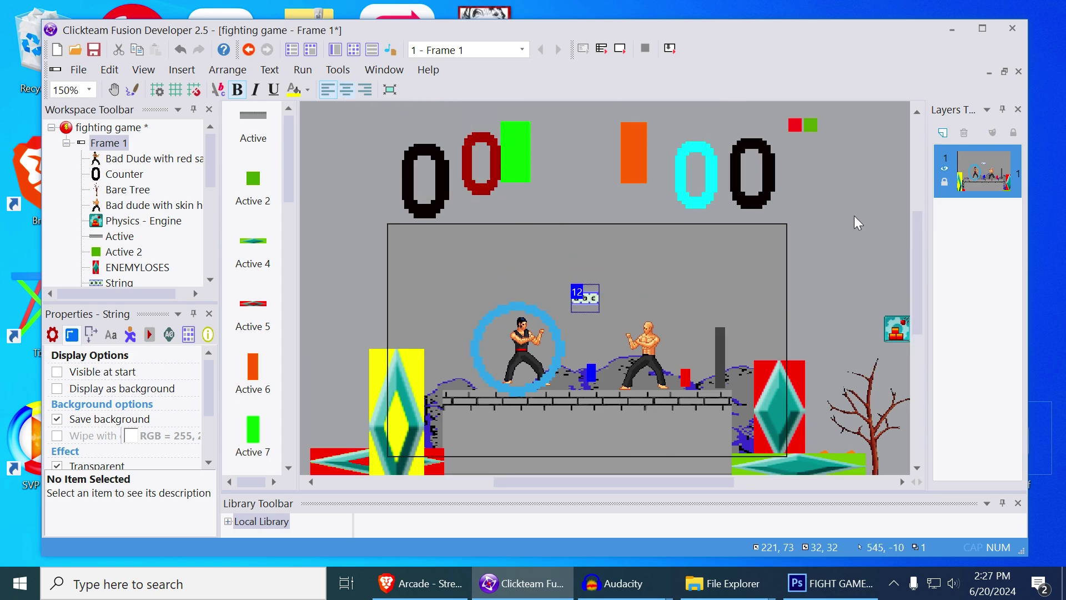
pyautogui.moveTo(847, 106); pyautogui.dragTo(810, 177)
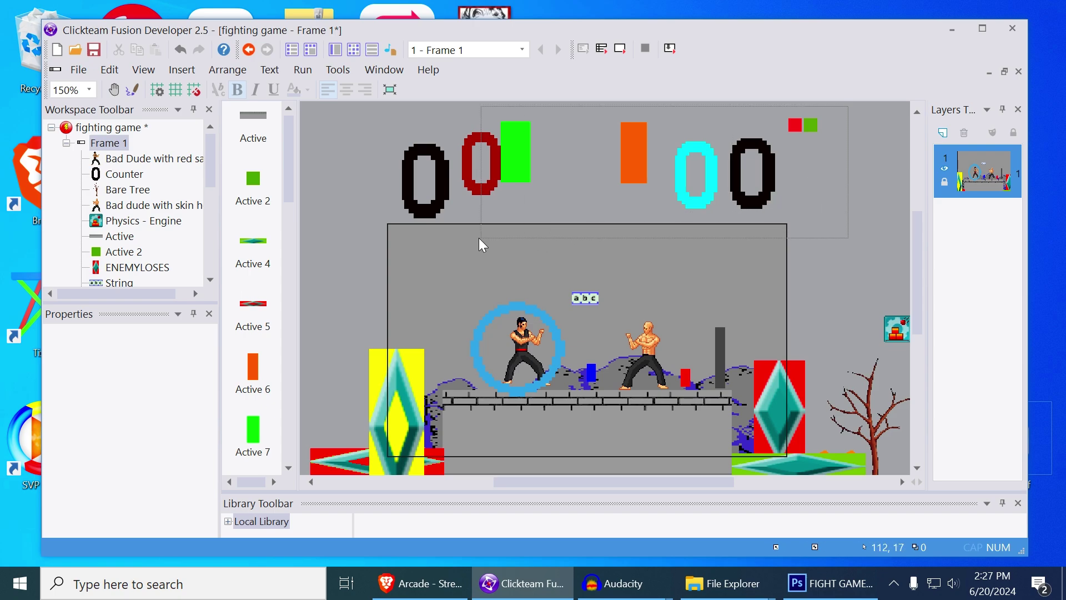
pyautogui.moveTo(480, 240); pyautogui.dragTo(370, 242)
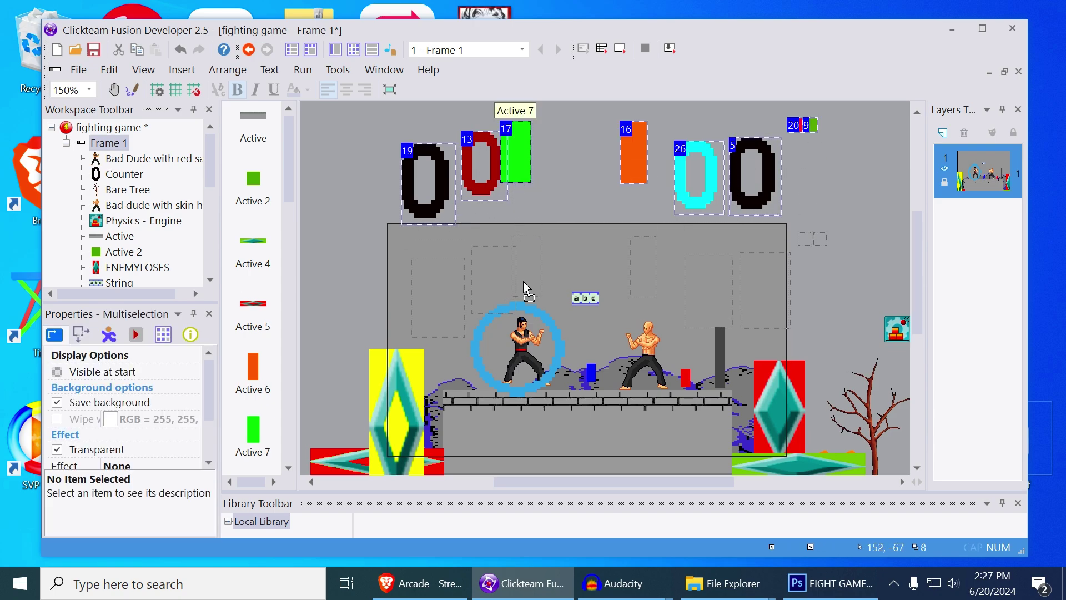
pyautogui.hotkey('ctrl', 'z')
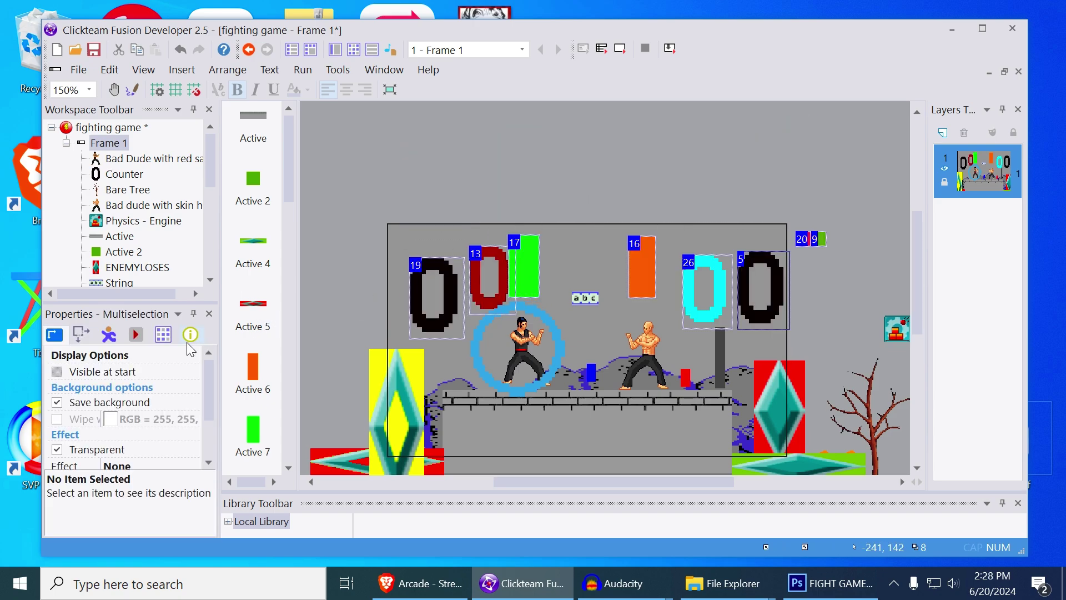
pyautogui.click(58, 373)
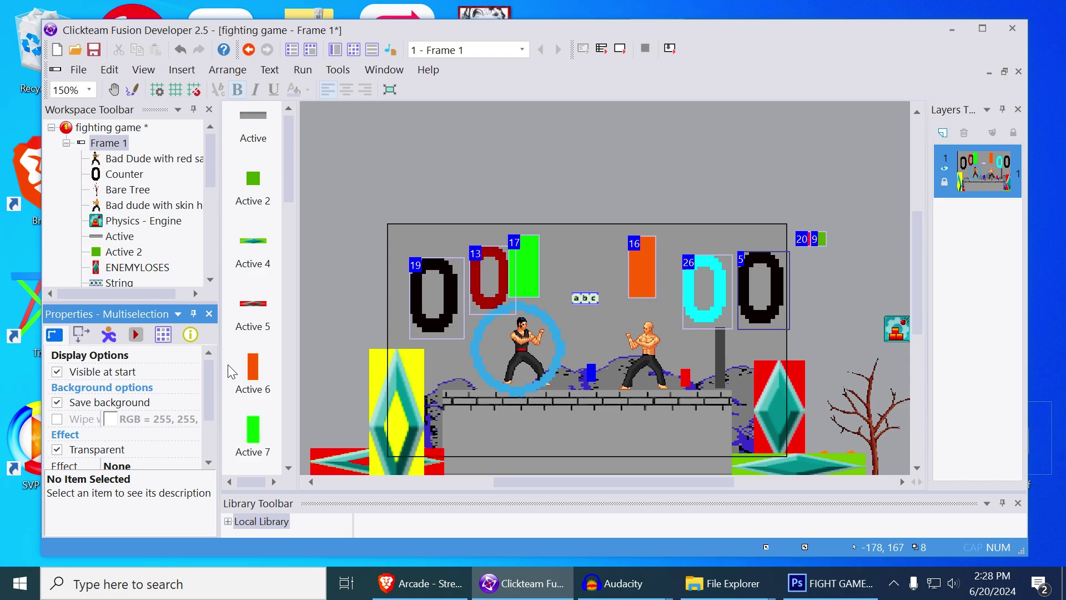
pyautogui.click(547, 189)
pyautogui.click(620, 50)
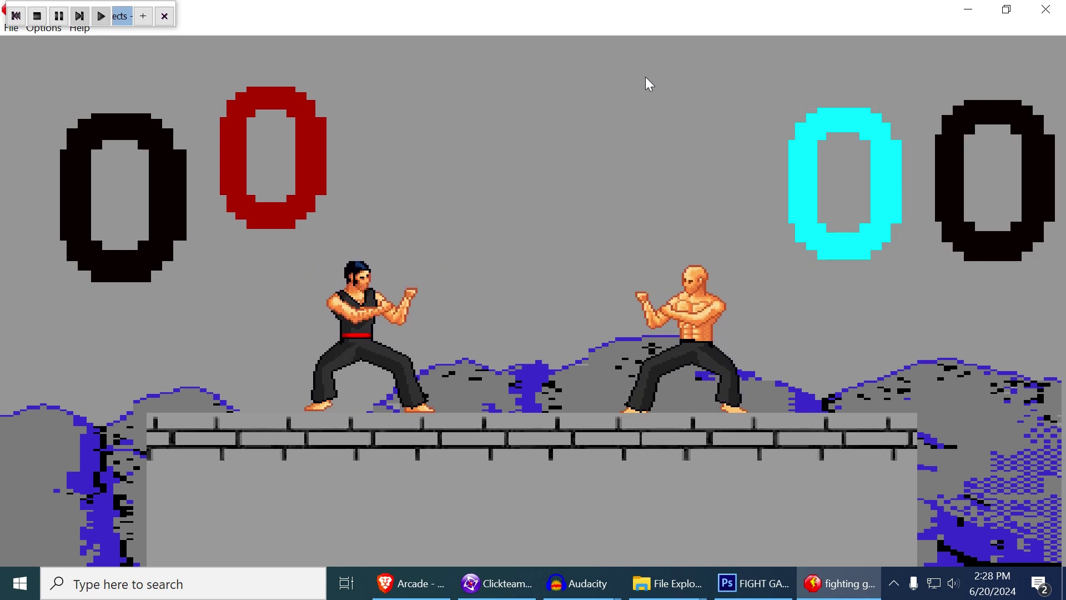
pyautogui.press('Left')
pyautogui.press('x')
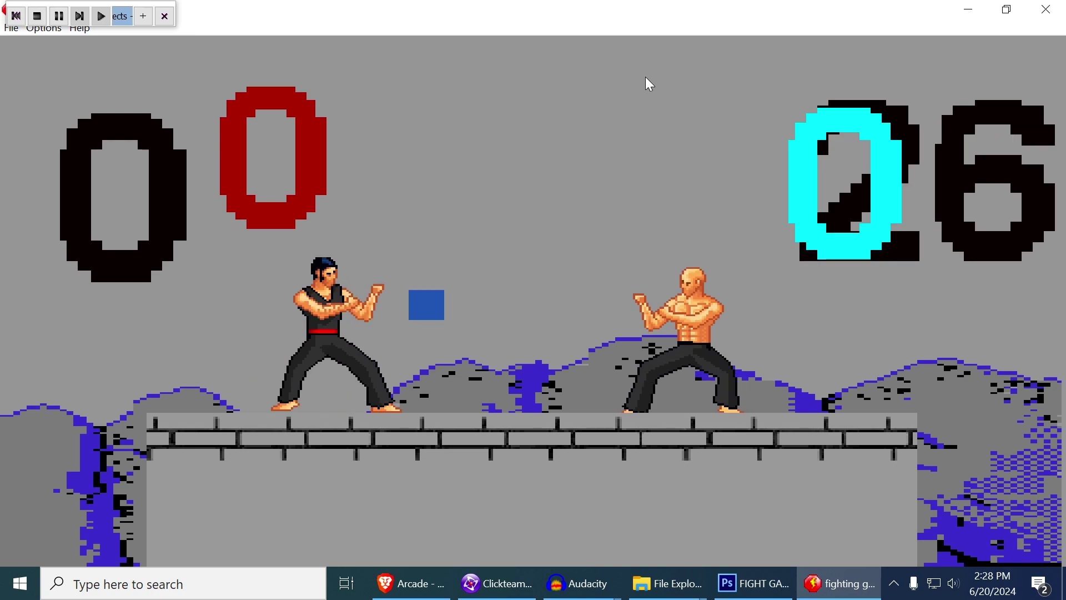
pyautogui.press('x')
pyautogui.press('x')
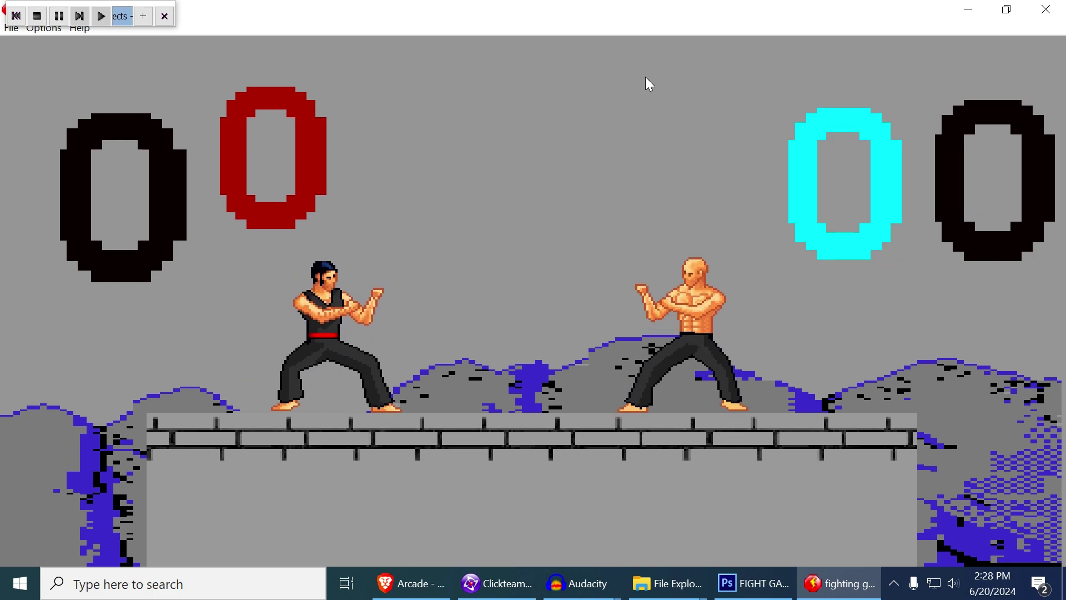
pyautogui.press('x')
pyautogui.press('Right')
pyautogui.press('Right')
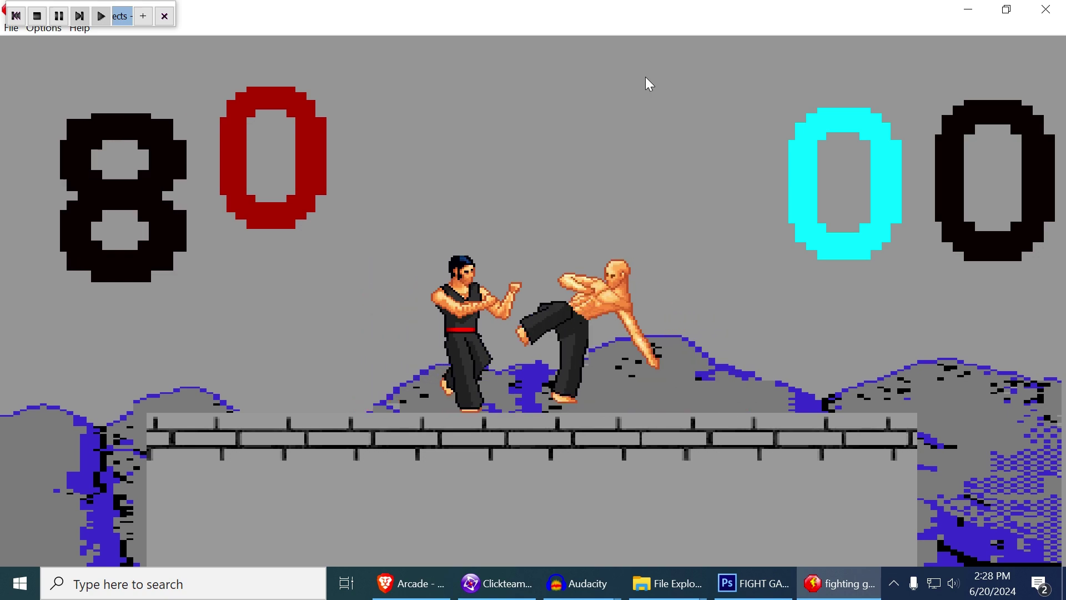
pyautogui.press('x')
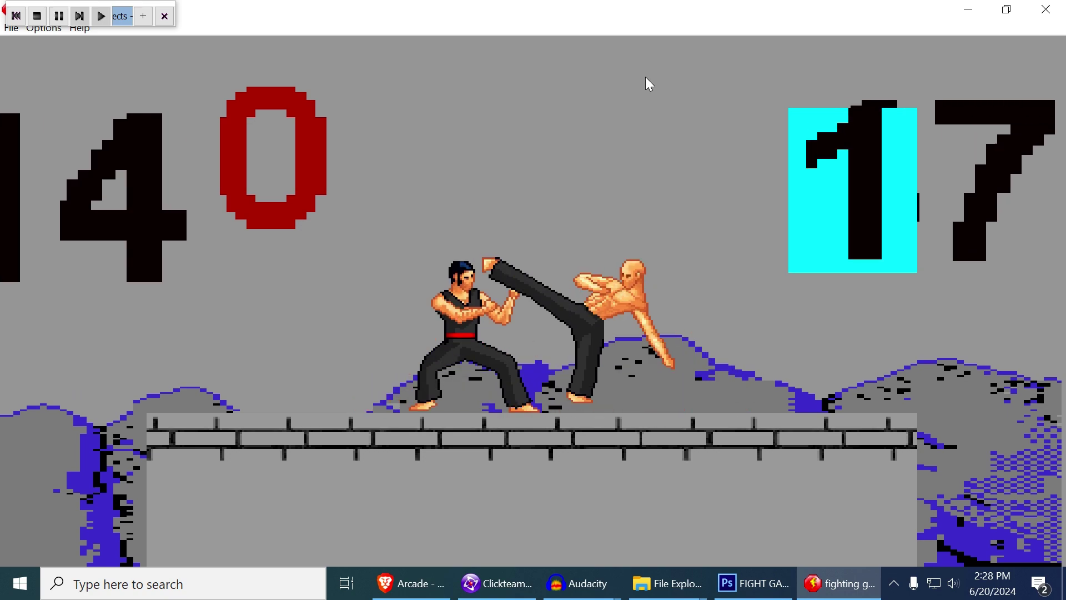
pyautogui.click(1045, 13)
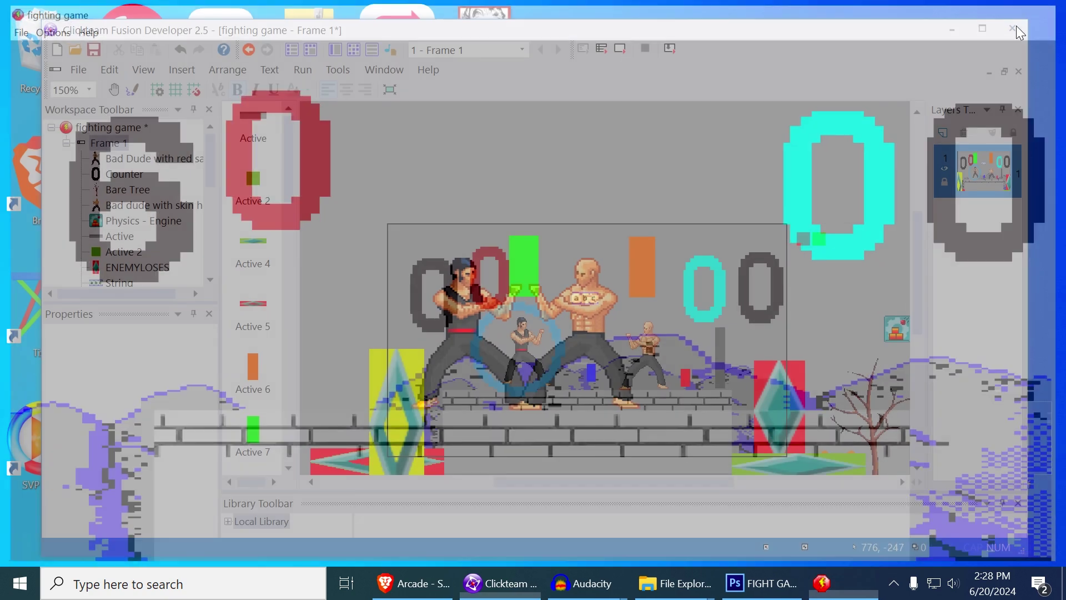
pyautogui.click(353, 50)
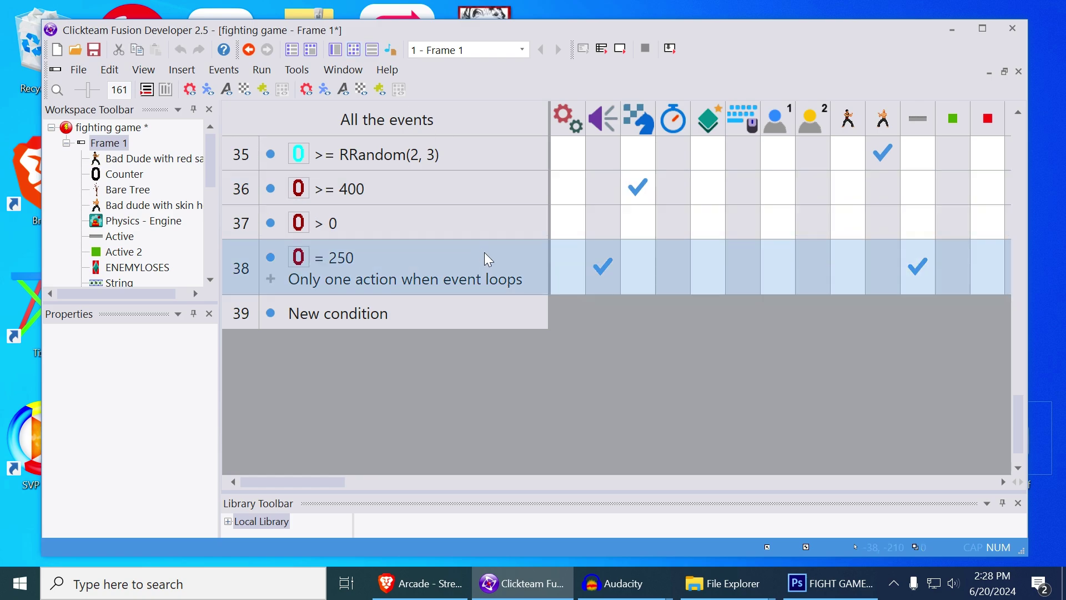
pyautogui.scroll(10, 544, 267)
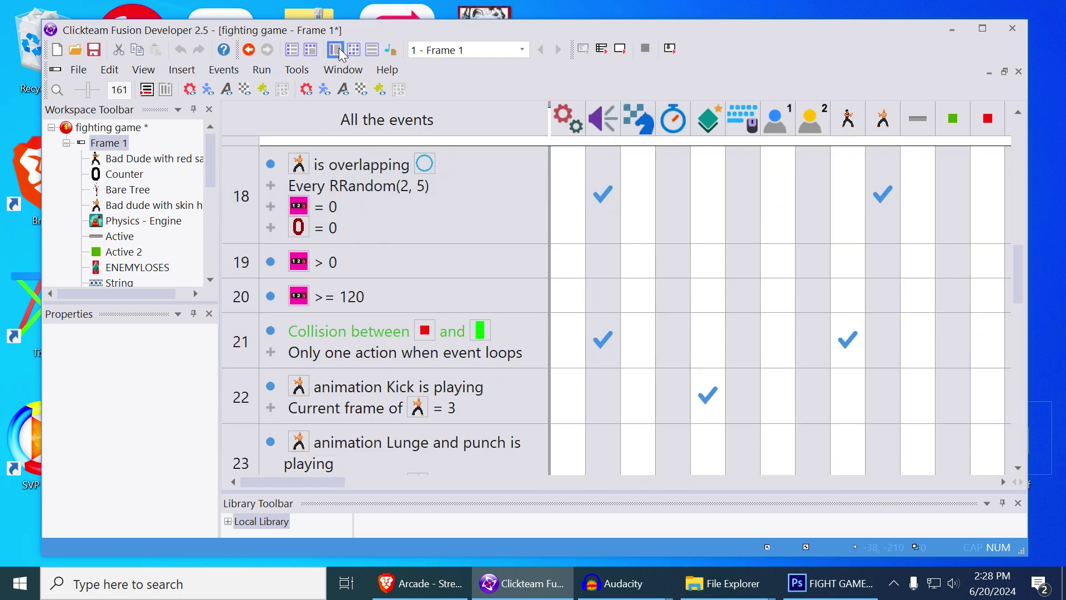
pyautogui.click(336, 50)
pyautogui.doubleClick(528, 344)
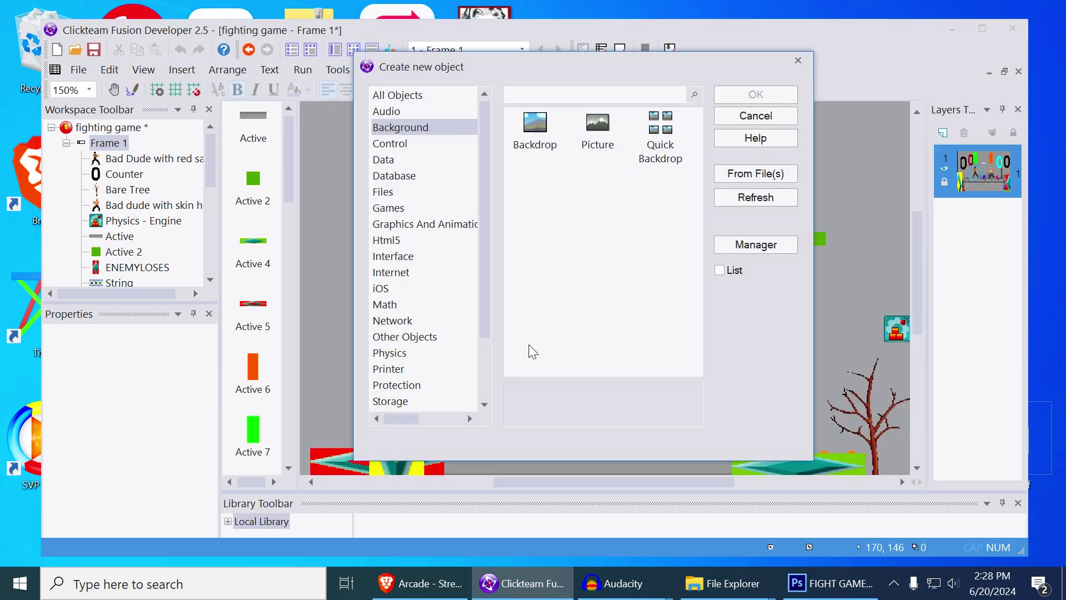
pyautogui.click(752, 123)
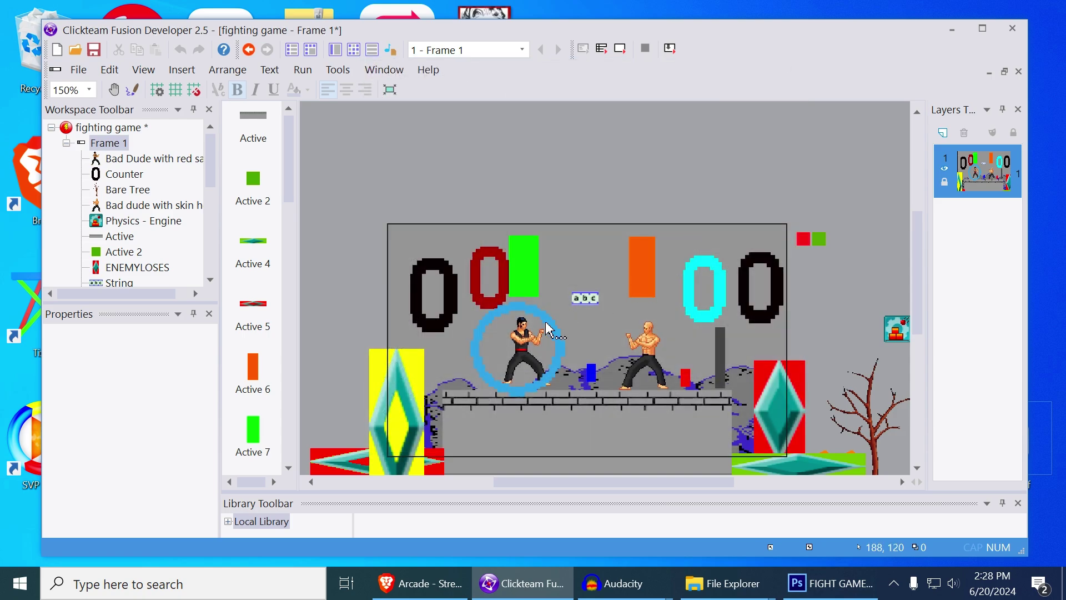
pyautogui.doubleClick(528, 343)
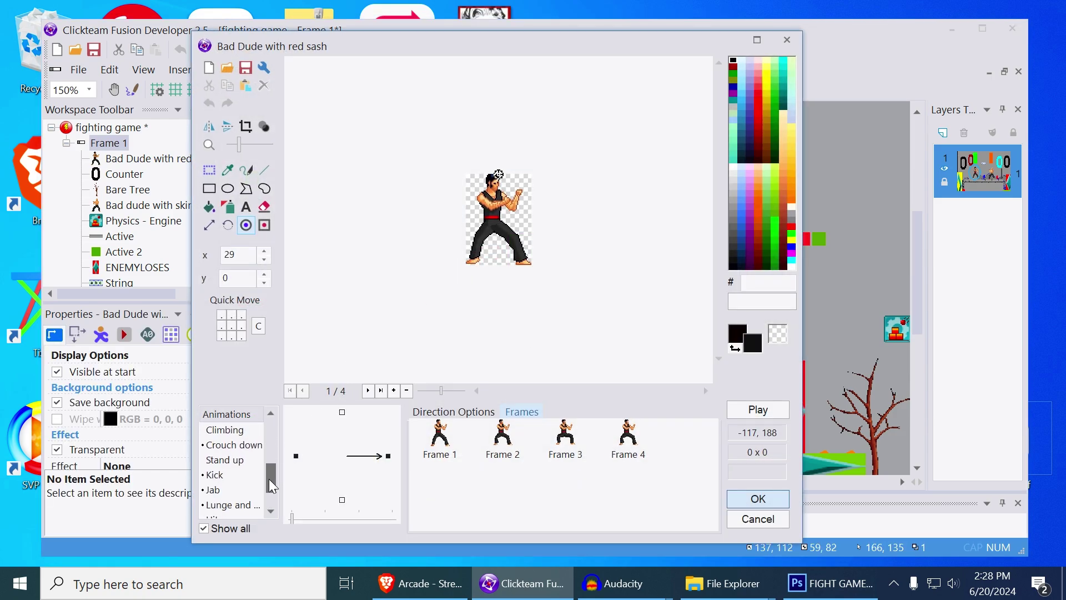
pyautogui.click(565, 439)
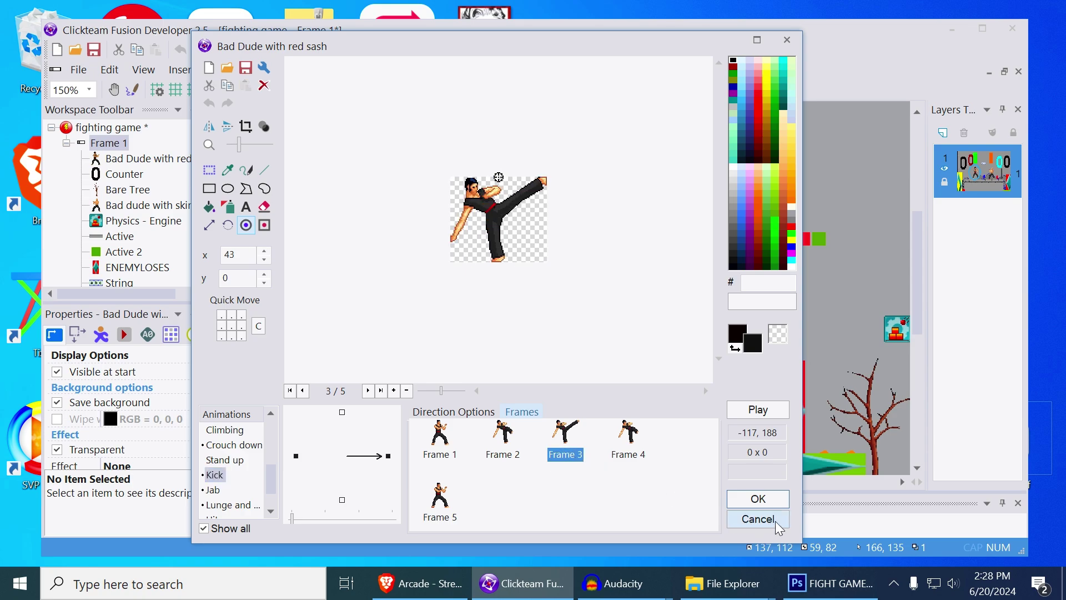
pyautogui.click(757, 519)
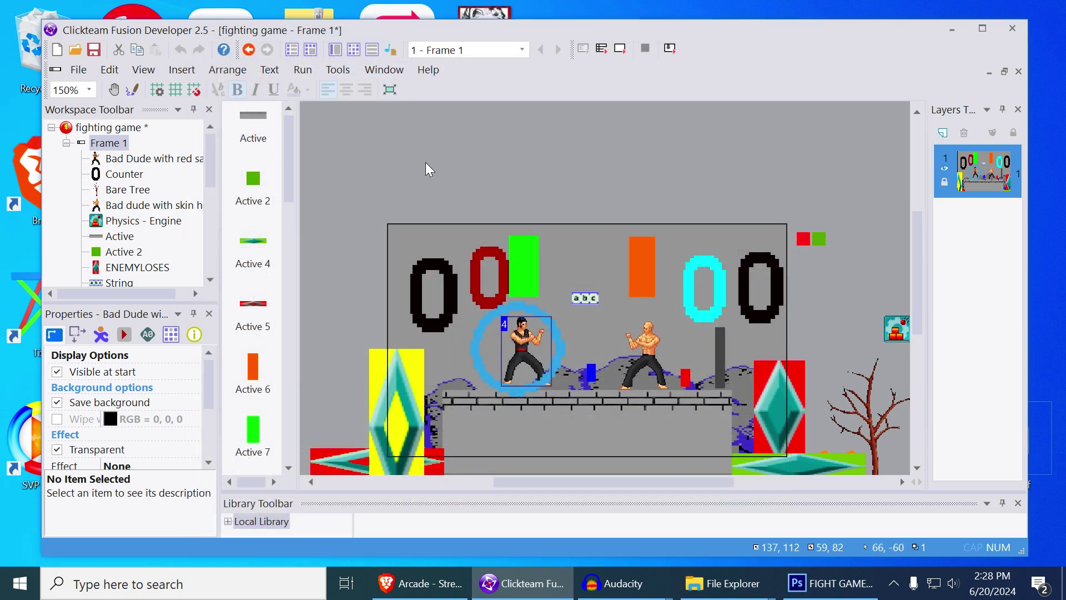
pyautogui.click(822, 241)
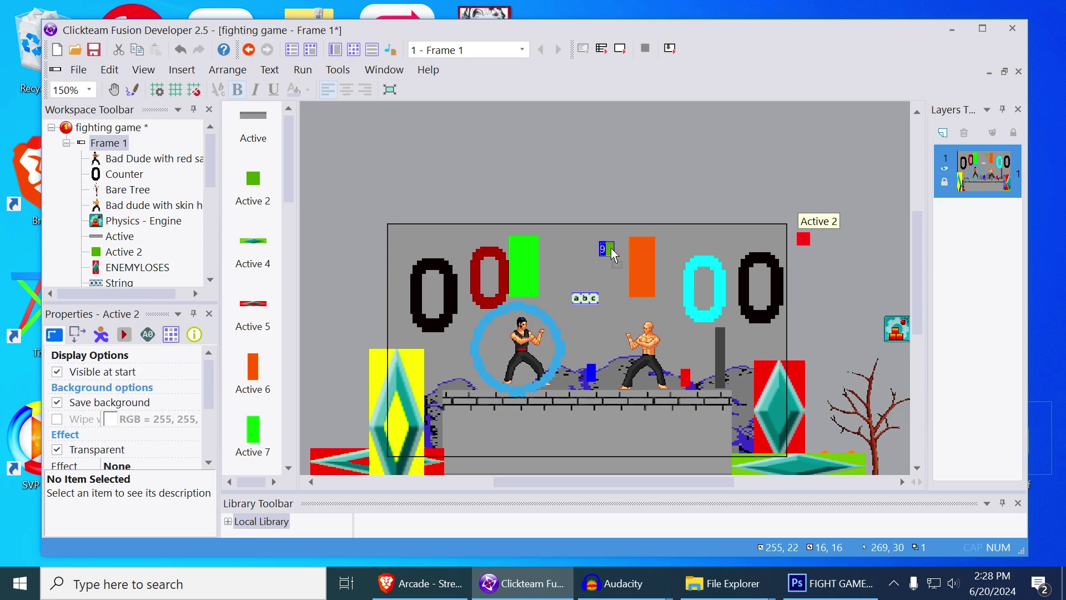
pyautogui.doubleClick(613, 254)
pyautogui.click(468, 414)
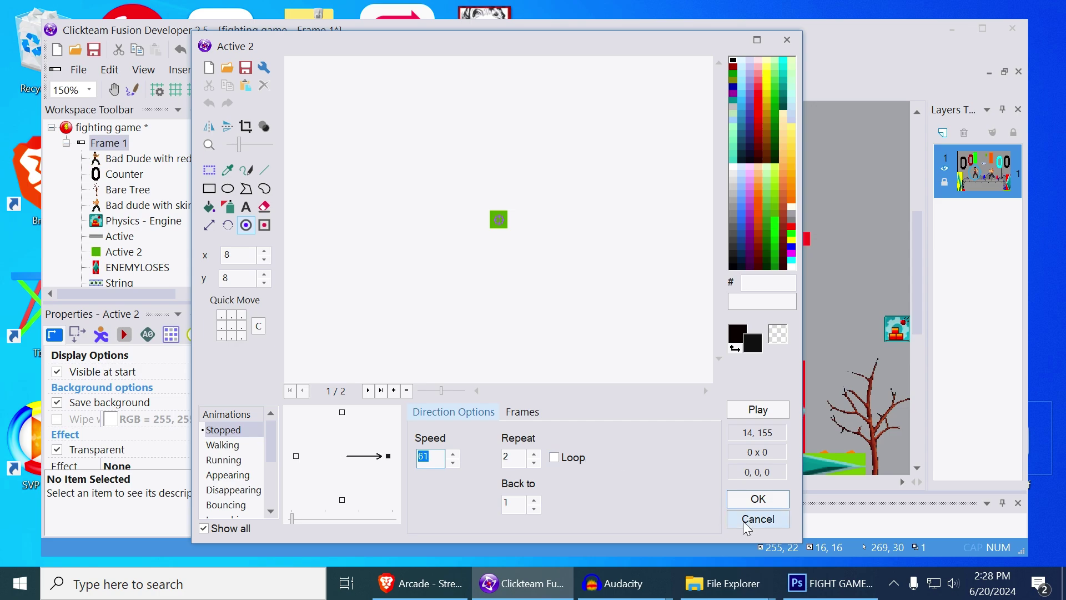
pyautogui.click(758, 519)
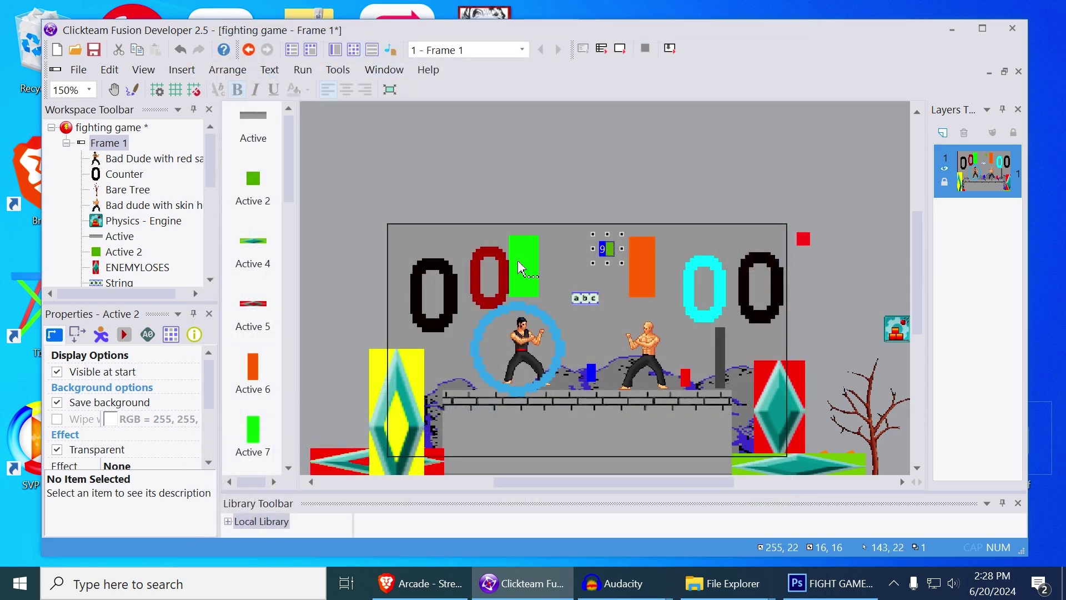
# - Show the Event Editor filtered to the Bad Dude fighter's events
pyautogui.click(353, 49)
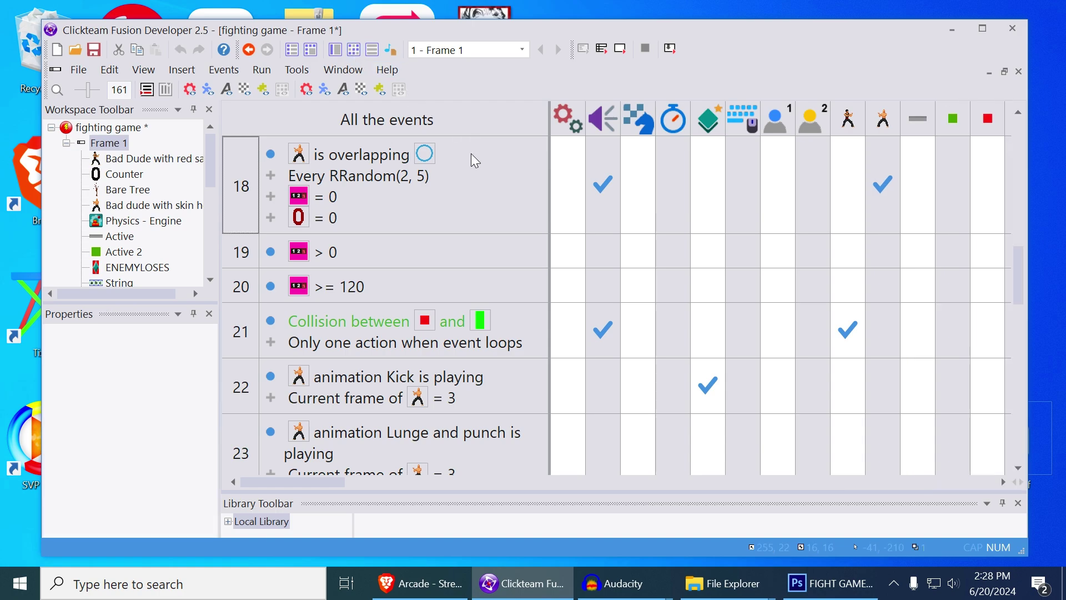
pyautogui.click(850, 122)
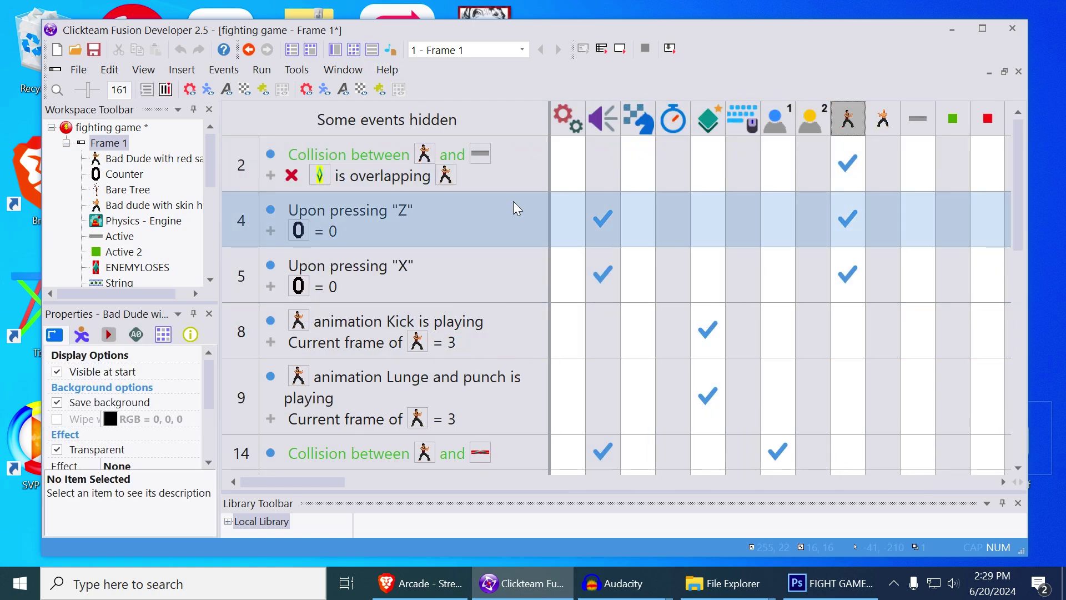
pyautogui.scroll(-1, 514, 203)
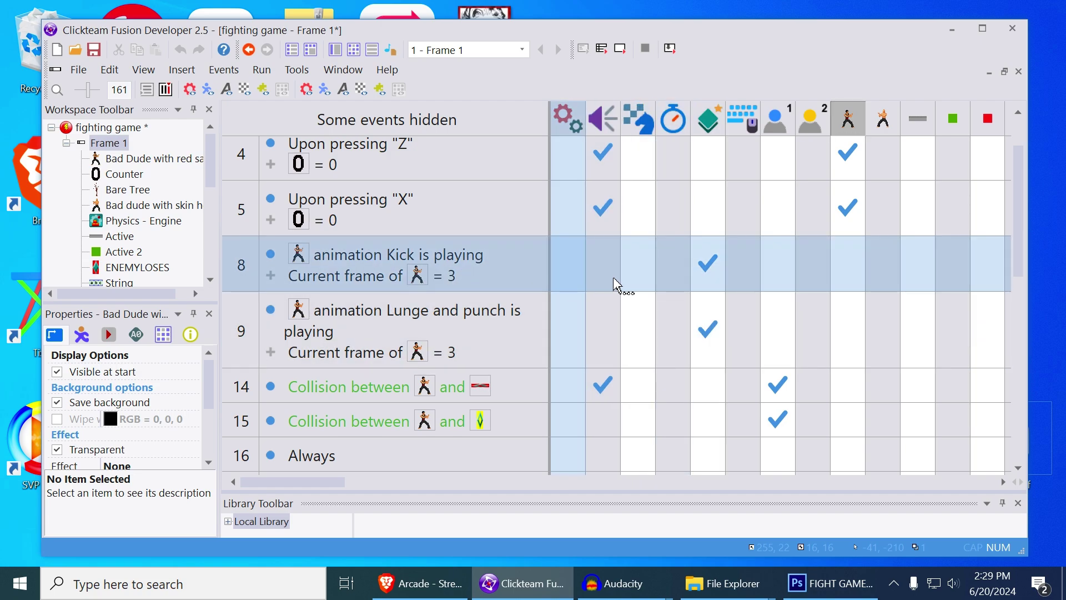
# - Inspect event 8's Create Object spawn position, then cancel without changes
pyautogui.moveTo(698, 276)
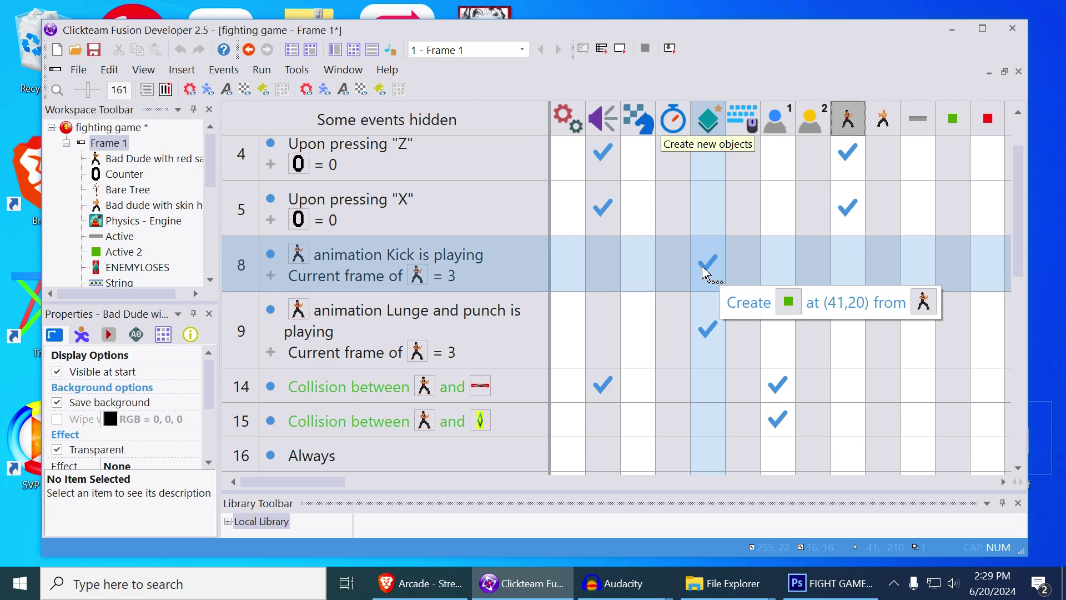
pyautogui.rightClick(706, 275)
pyautogui.click(736, 360)
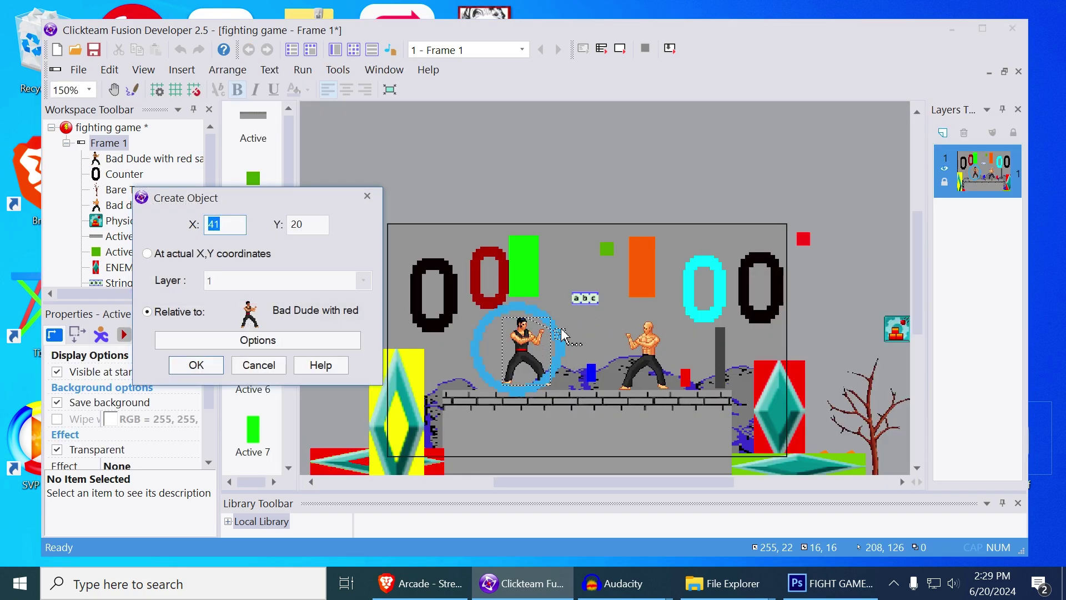
pyautogui.click(627, 320)
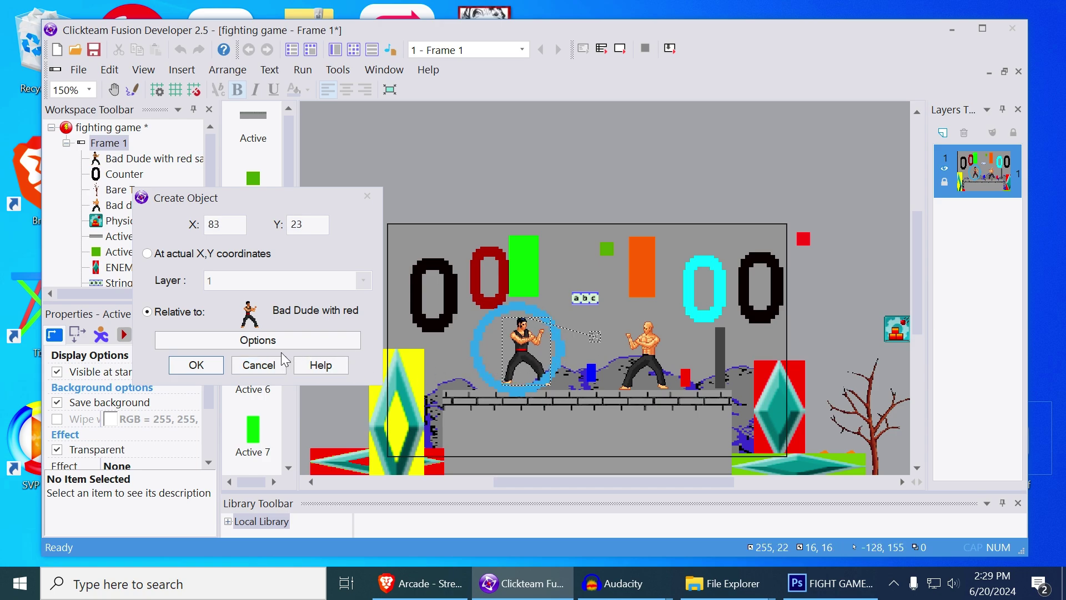
pyautogui.click(272, 365)
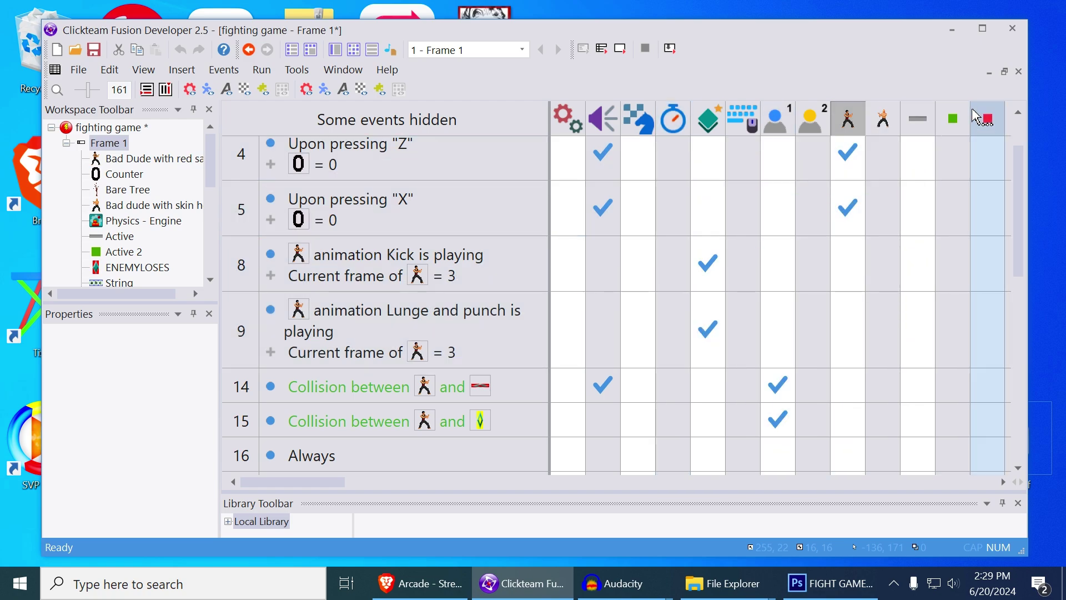
# - Filter the event list to the green Active 2 object's events
pyautogui.click(953, 126)
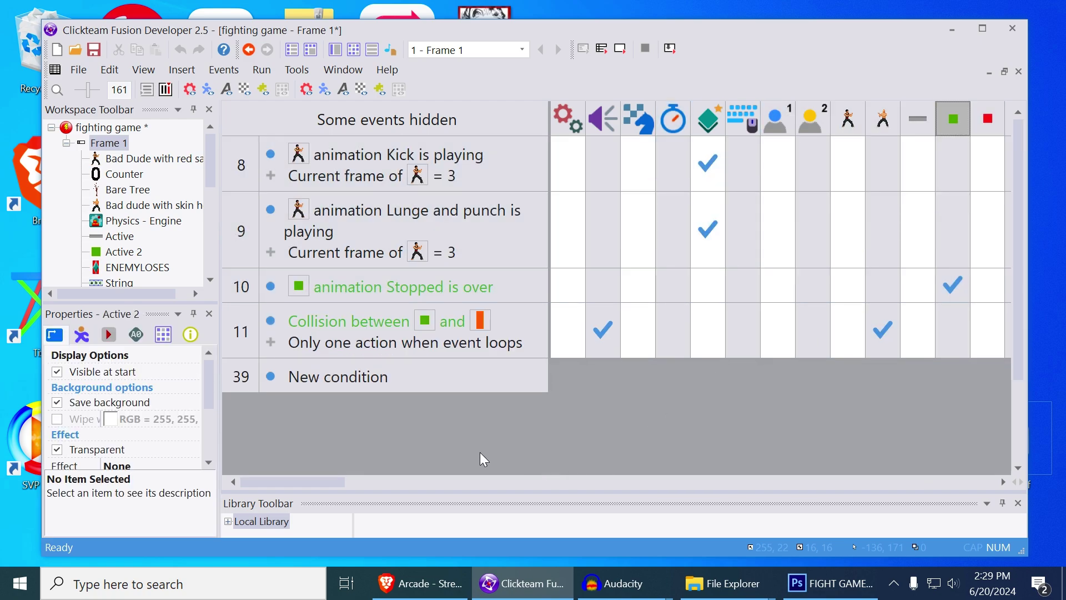
pyautogui.moveTo(610, 347)
pyautogui.moveTo(966, 302)
# - Run the fighting game frame to test-play it
pyautogui.click(624, 50)
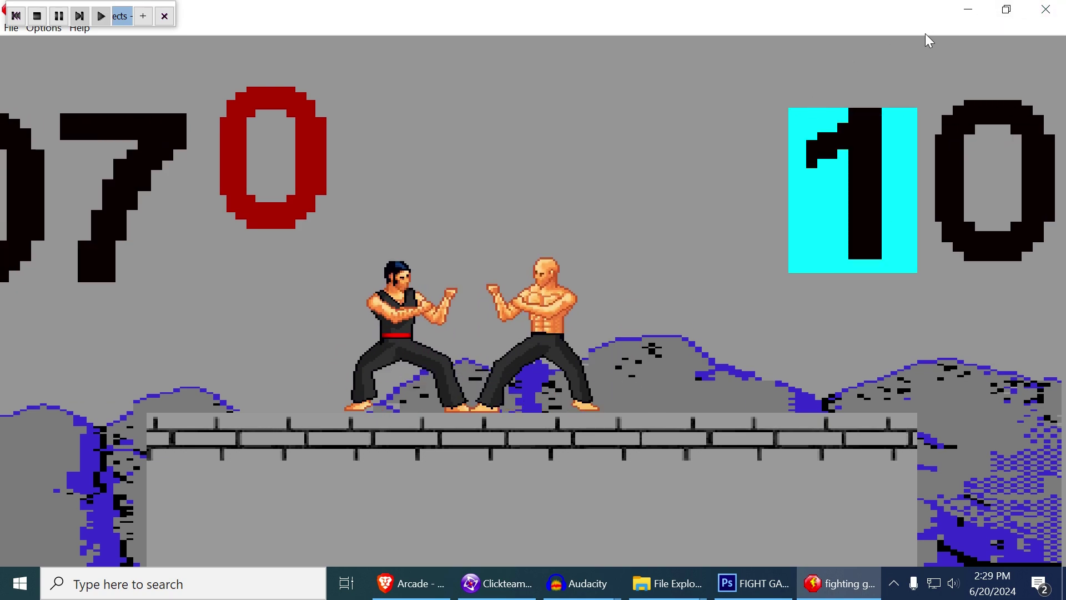
# - Filter events to the Active 6, then Active 7 hitboxes, and test-run the frame again
pyautogui.click(1061, 17)
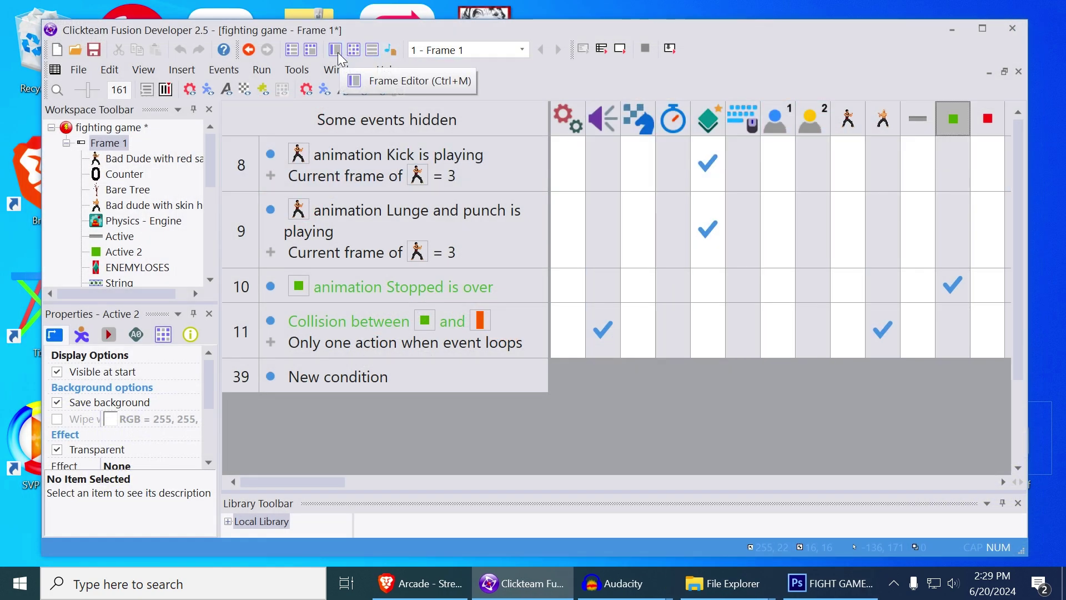
pyautogui.moveTo(326, 482); pyautogui.dragTo(662, 489)
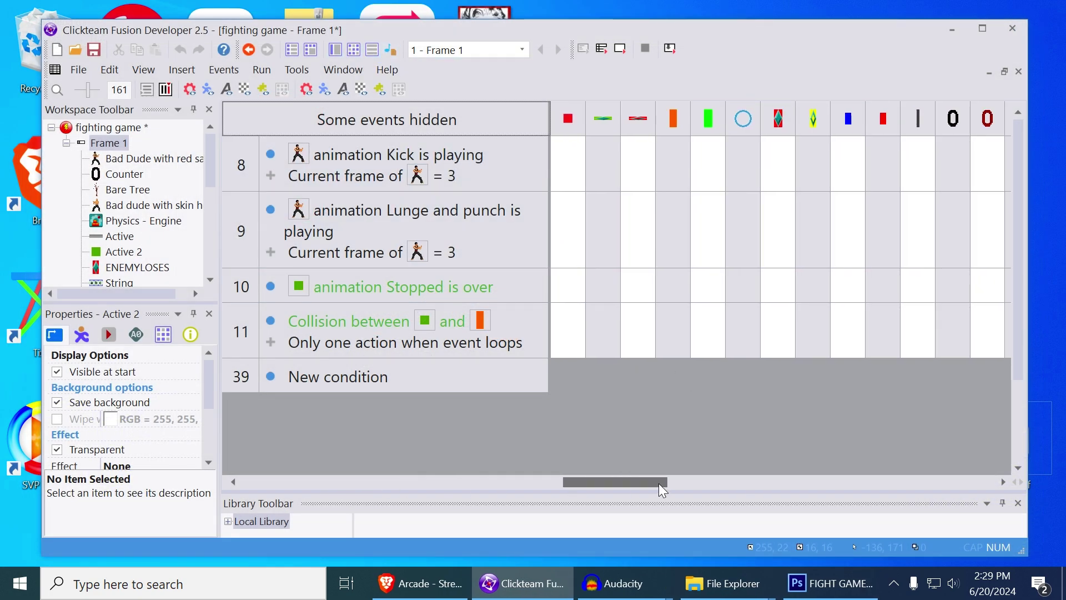
pyautogui.click(645, 120)
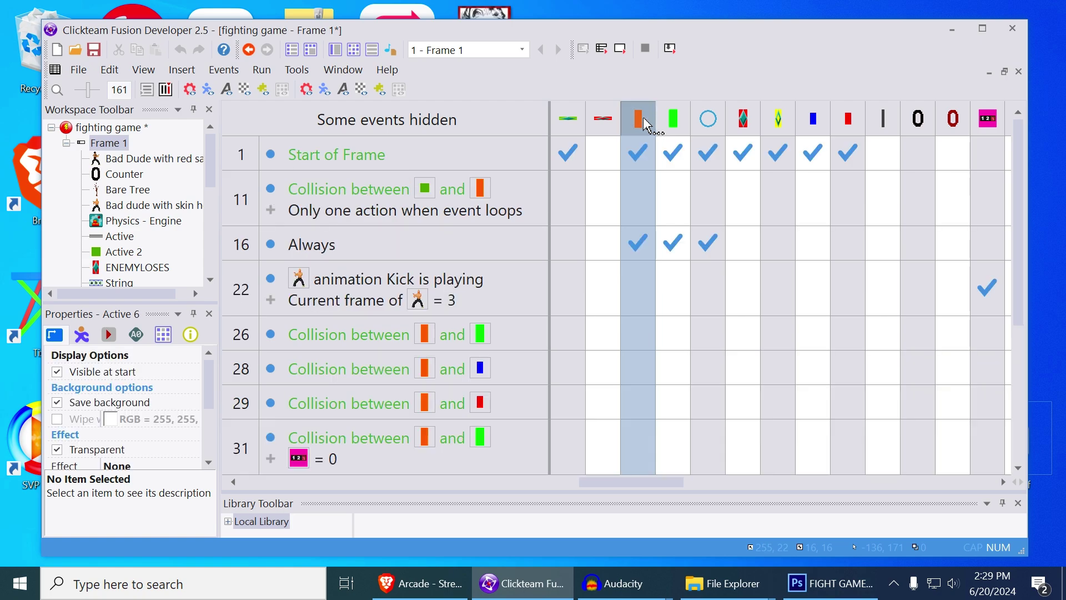
pyautogui.scroll(-1, 673, 190)
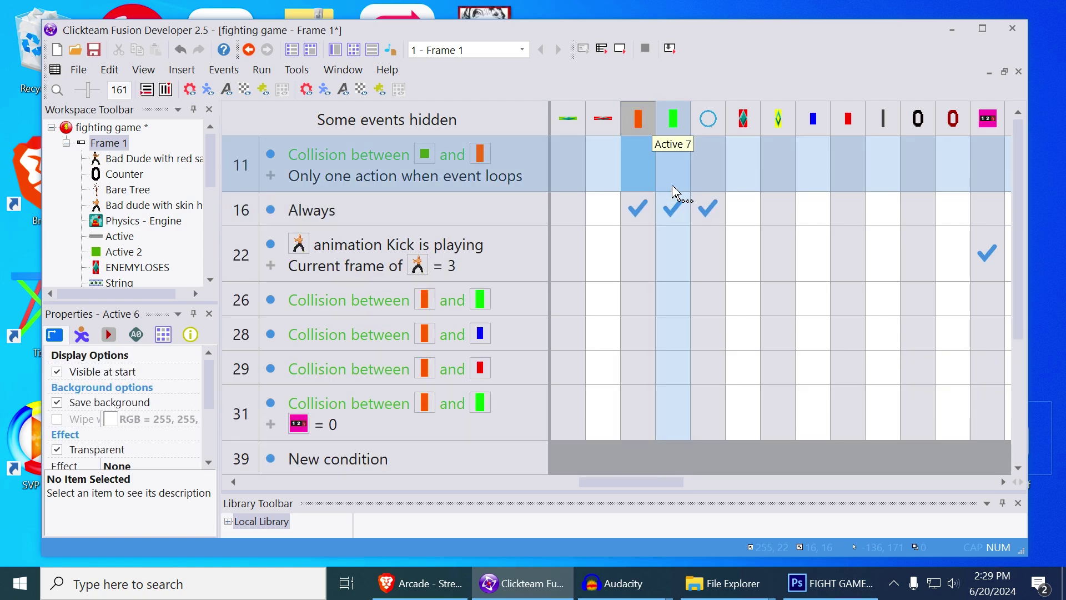
pyautogui.click(673, 131)
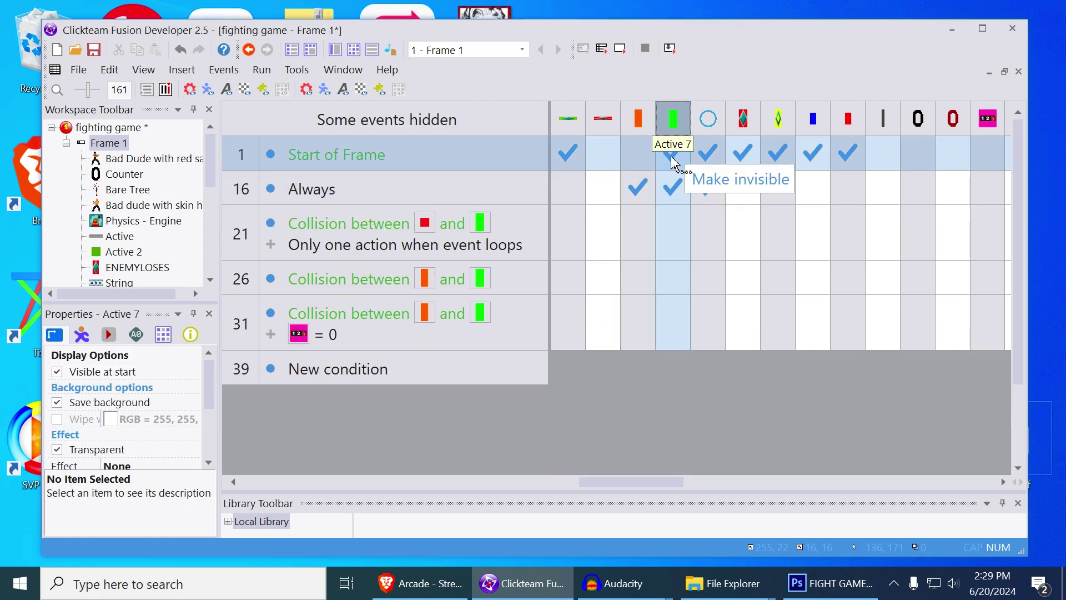
pyautogui.click(620, 49)
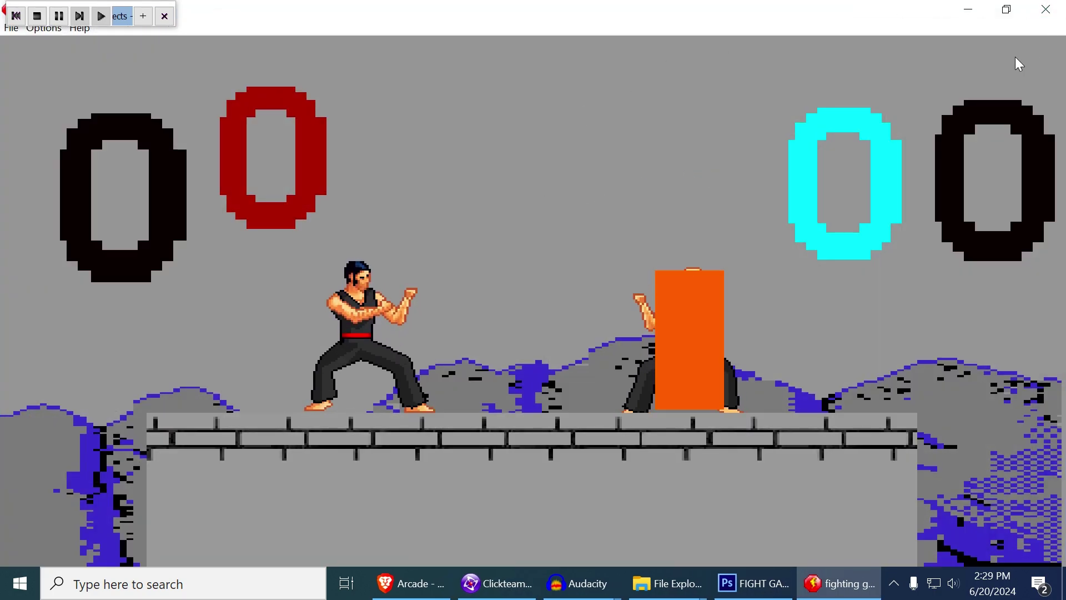
pyautogui.click(1046, 10)
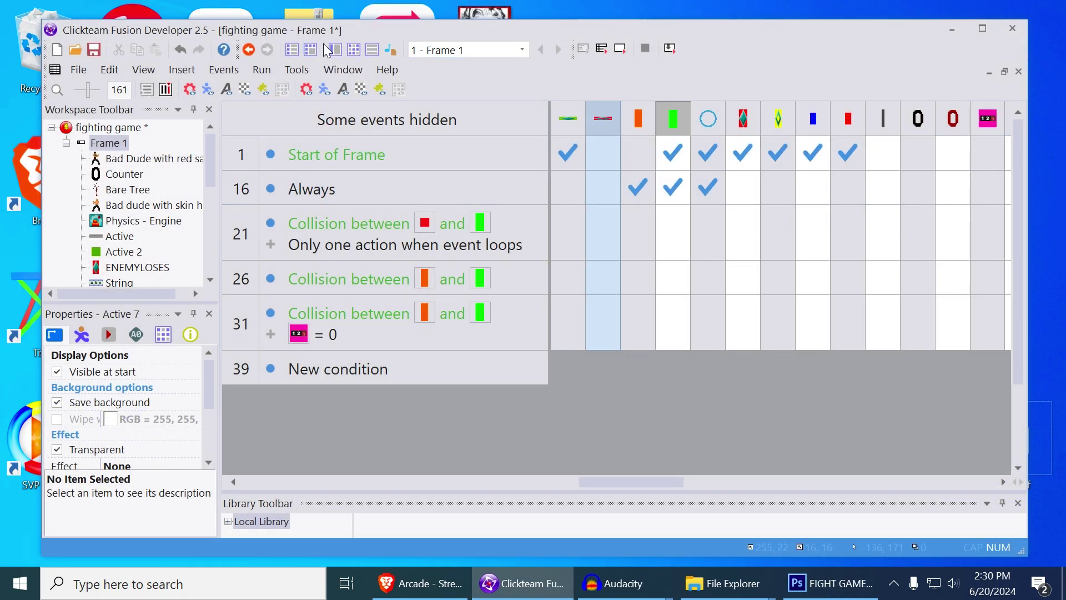
# - Select the green Active 7 hitbox and delete its Start of Frame make-invisible action
pyautogui.click(332, 49)
pyautogui.click(535, 259)
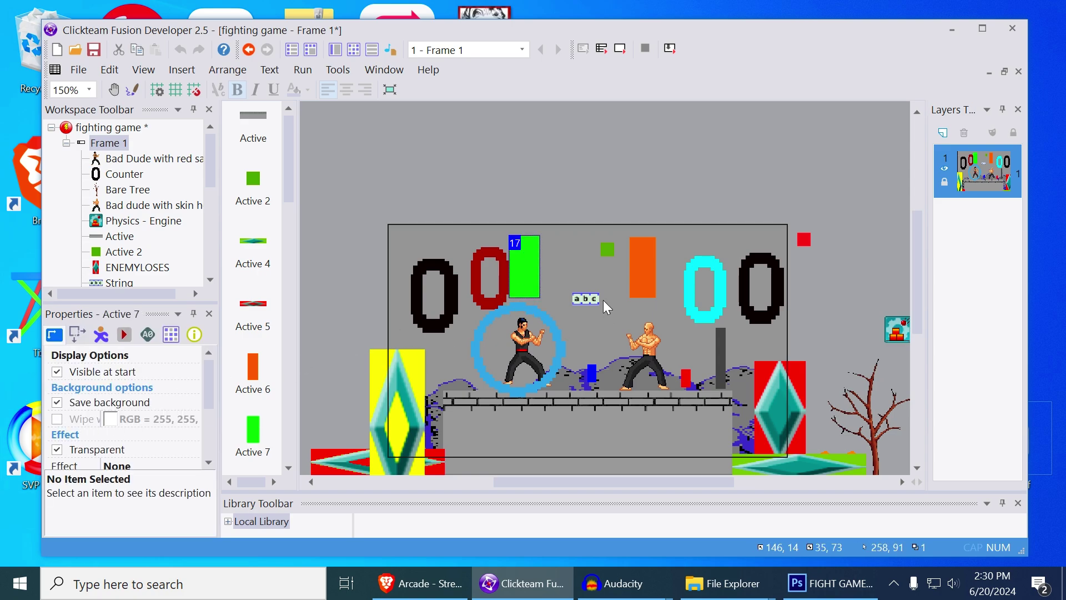
pyautogui.click(358, 51)
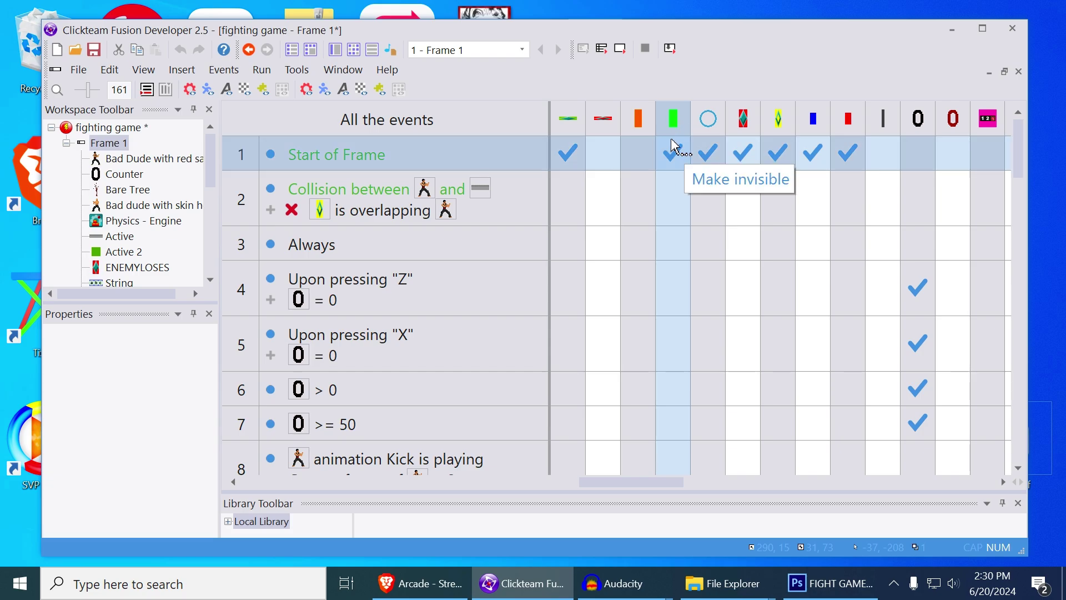
pyautogui.click(672, 156)
pyautogui.press('Delete')
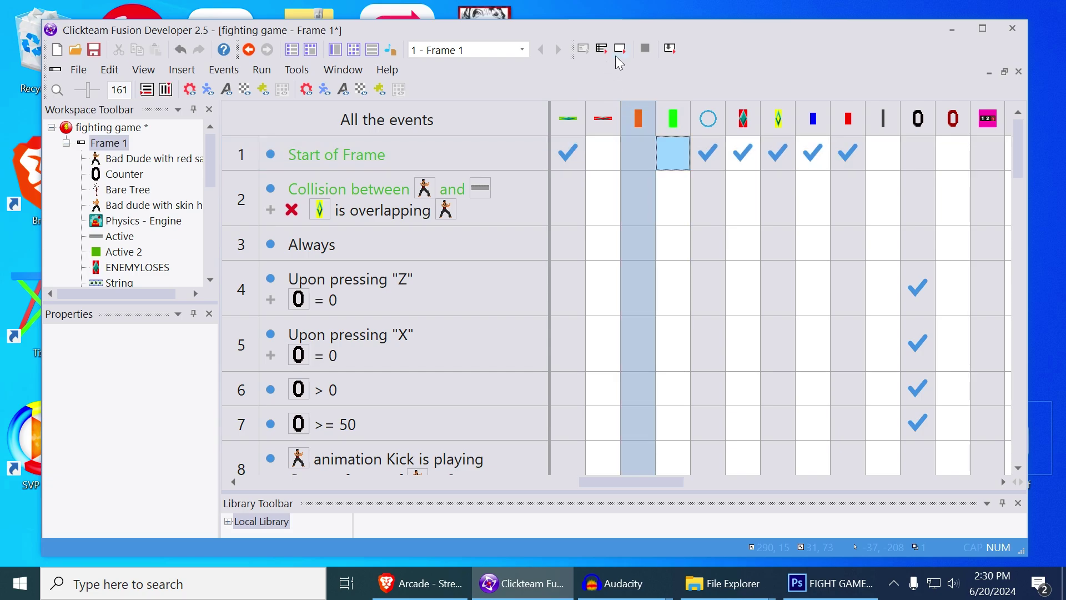
pyautogui.click(621, 52)
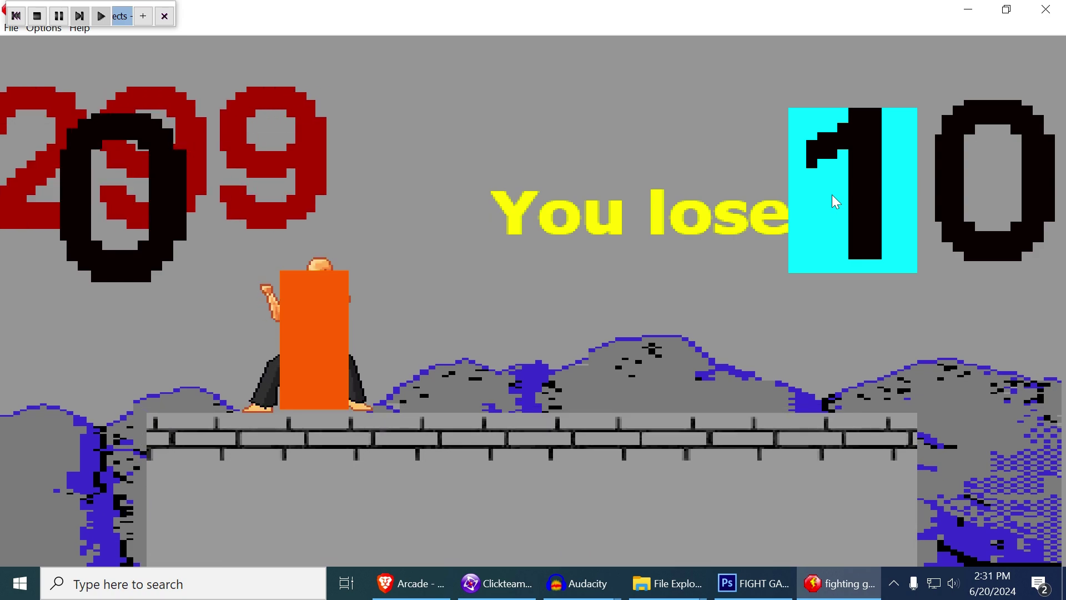
# - Close the test and select the red Counter 2 score counter in the level layout
pyautogui.click(1056, 5)
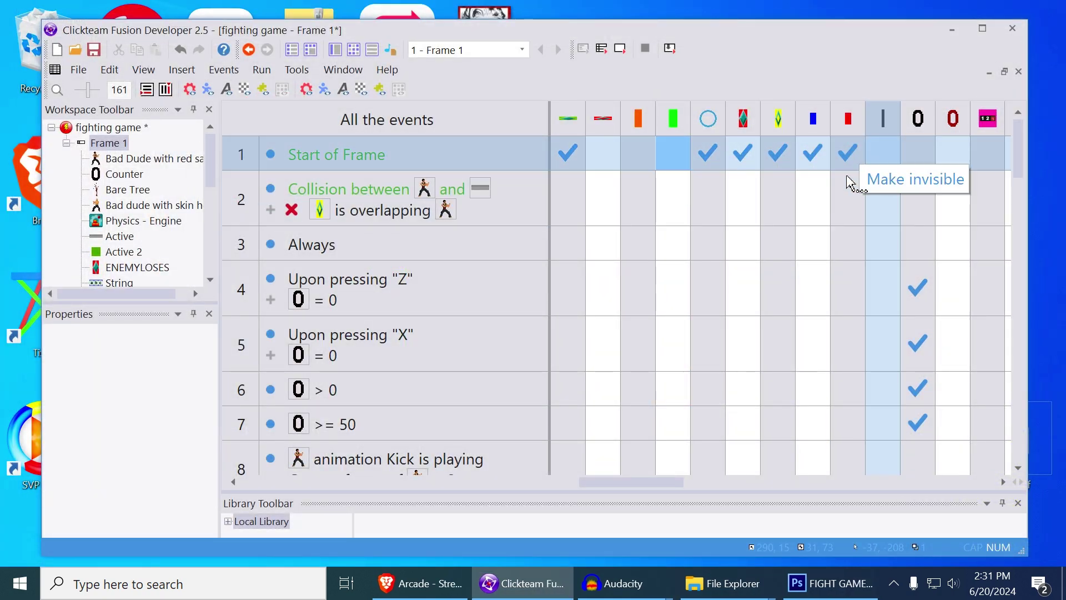
pyautogui.click(336, 50)
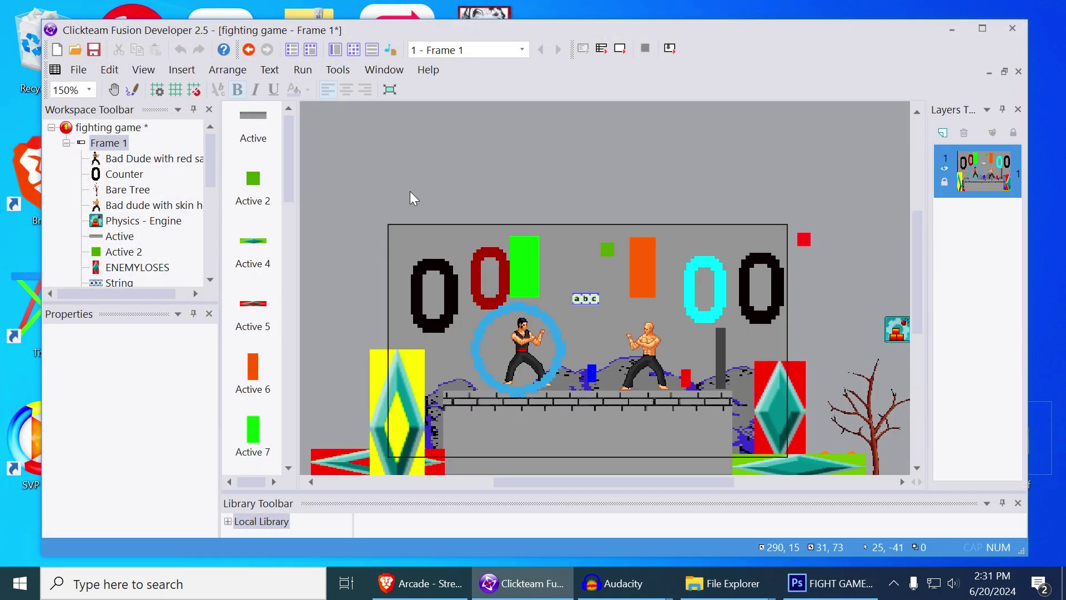
pyautogui.moveTo(594, 283); pyautogui.dragTo(605, 215, button='middle')
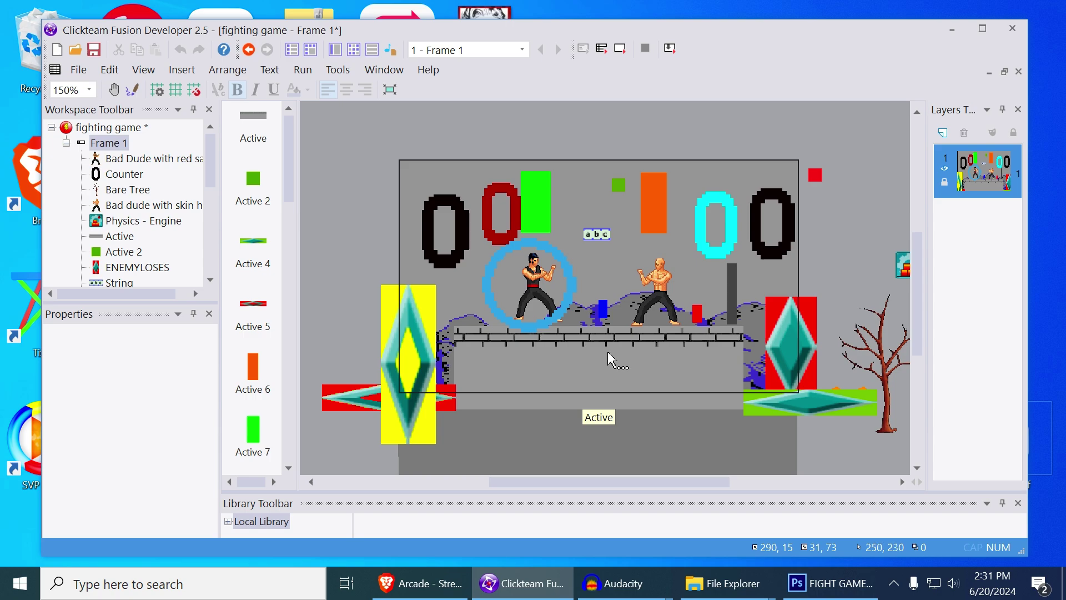
pyautogui.click(511, 223)
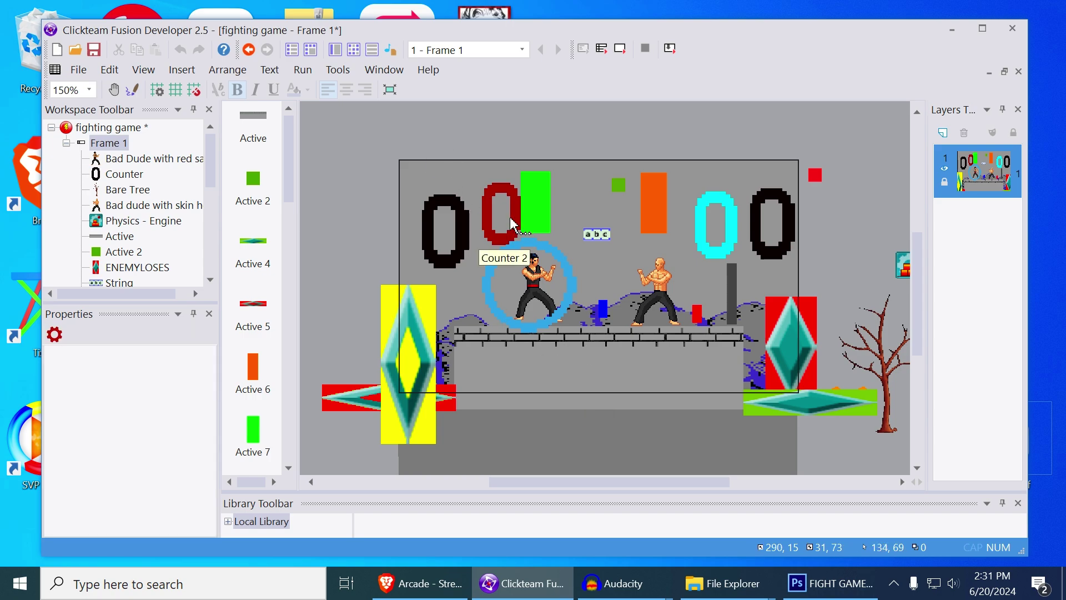
# - Filter the Event Editor to Counter 2's events, including event 38
pyautogui.click(354, 49)
pyautogui.scroll(-5, 424, 349)
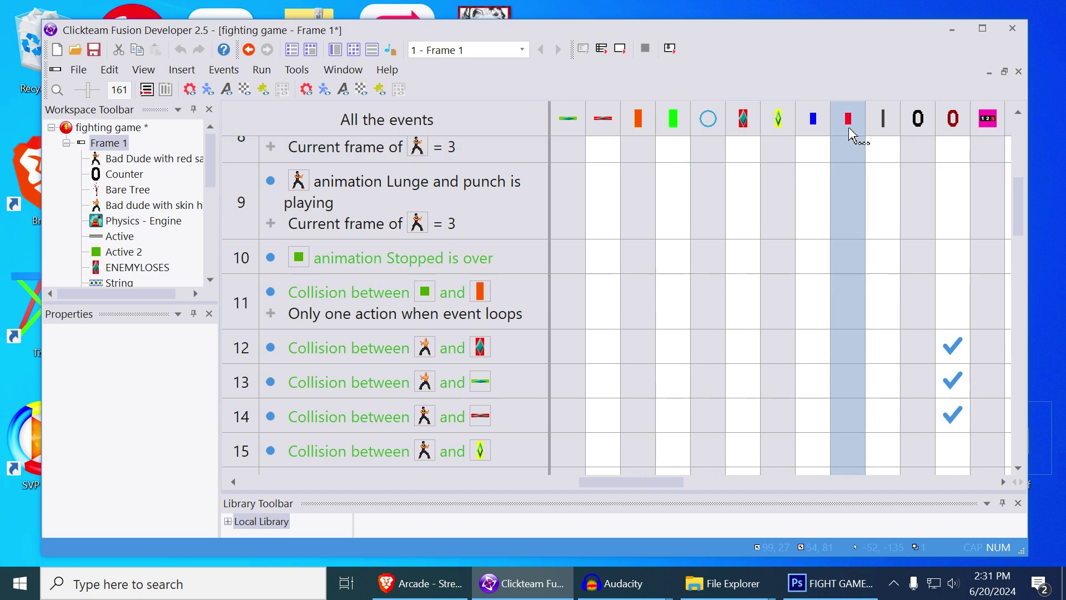
pyautogui.click(951, 123)
pyautogui.scroll(-4, 428, 392)
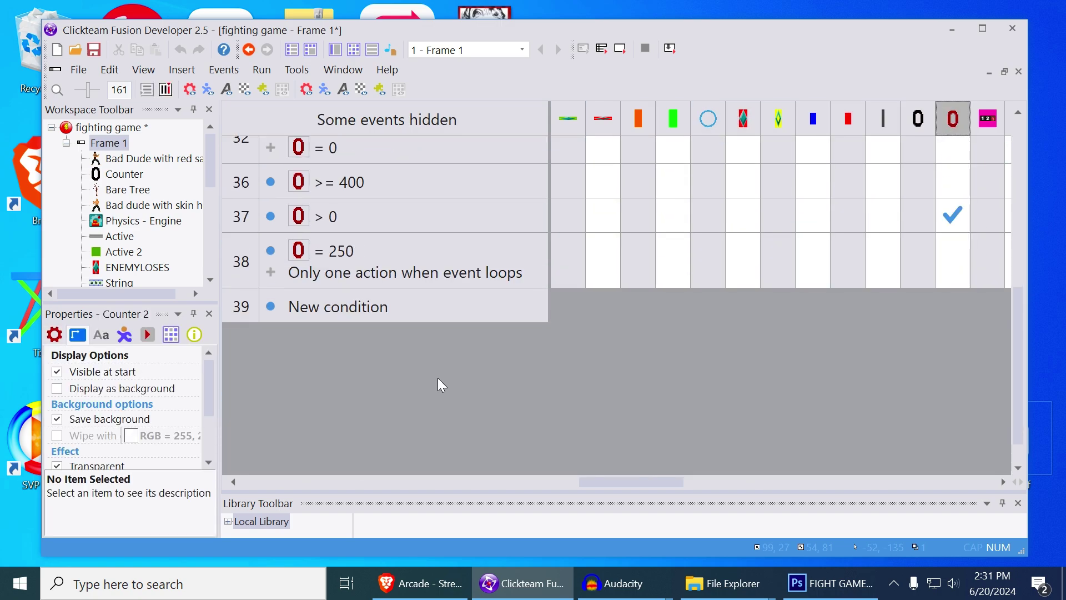
pyautogui.scroll(2, 439, 380)
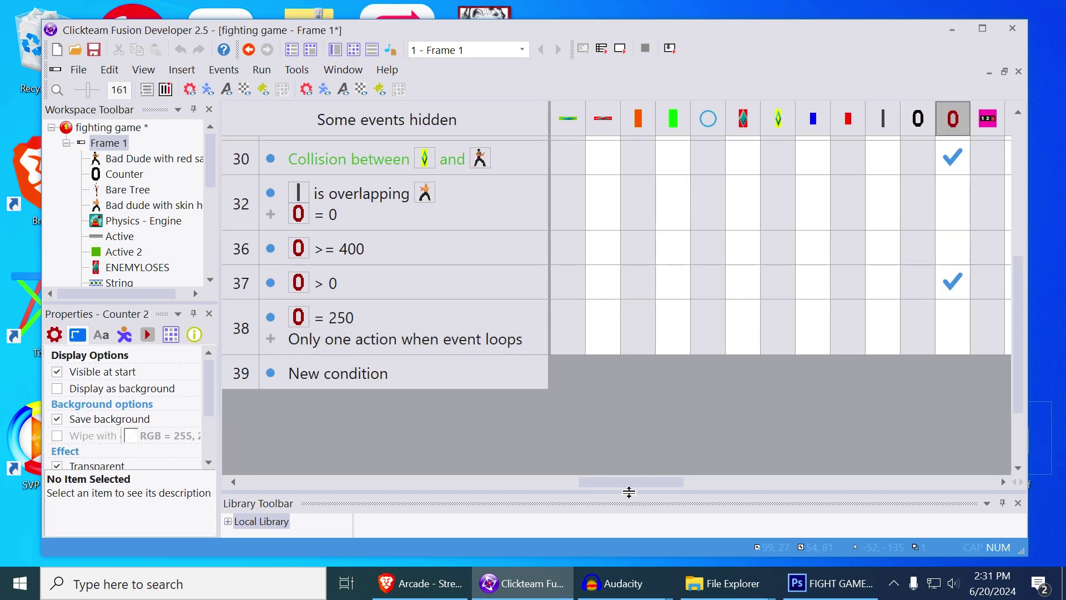
pyautogui.moveTo(619, 481); pyautogui.dragTo(289, 466)
pyautogui.moveTo(611, 337)
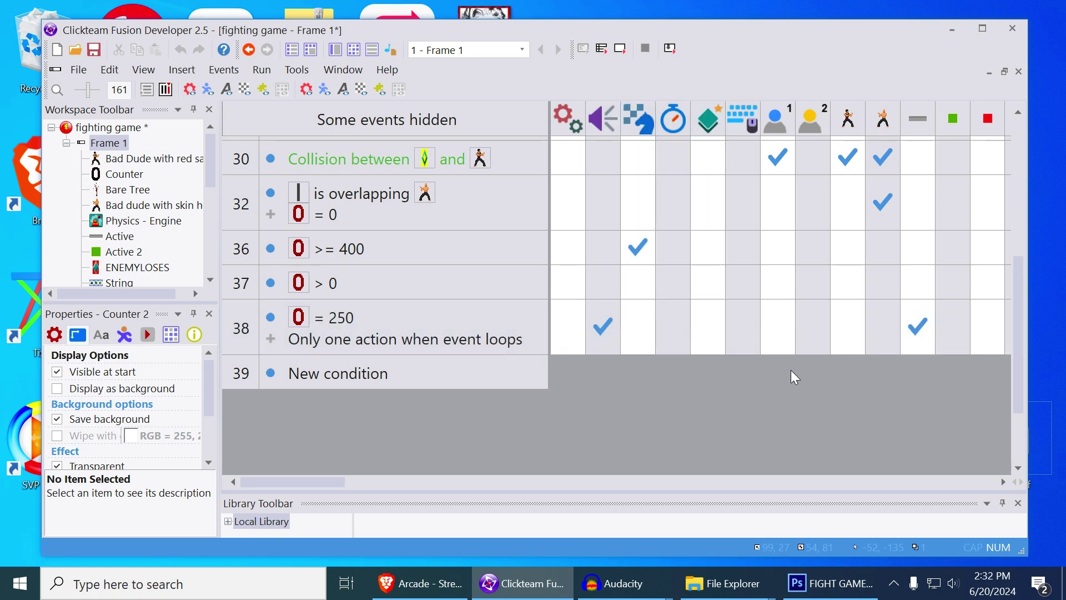
pyautogui.moveTo(933, 343)
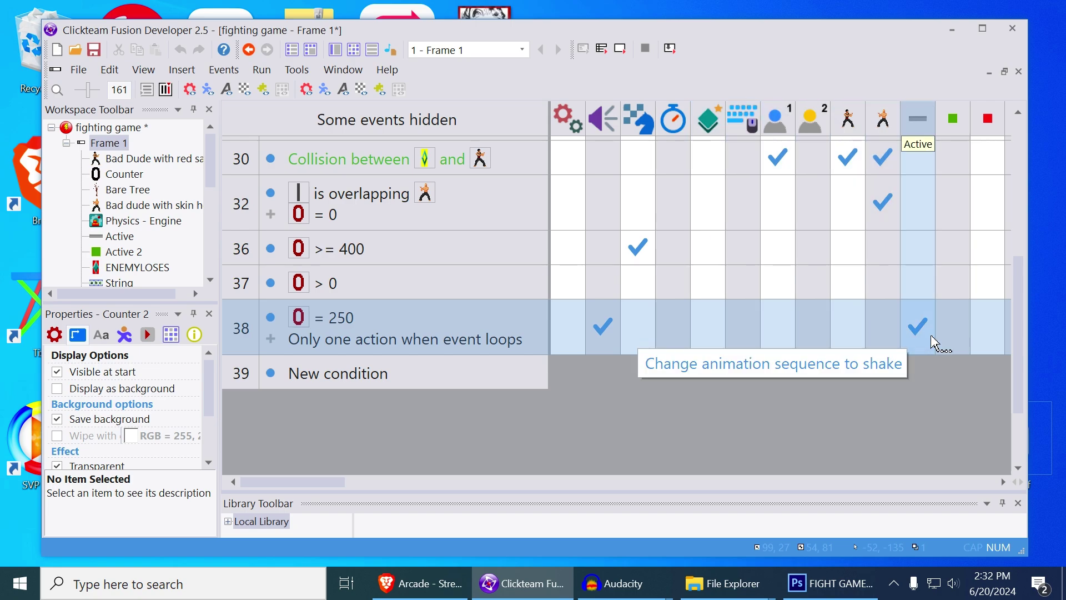
pyautogui.click(338, 54)
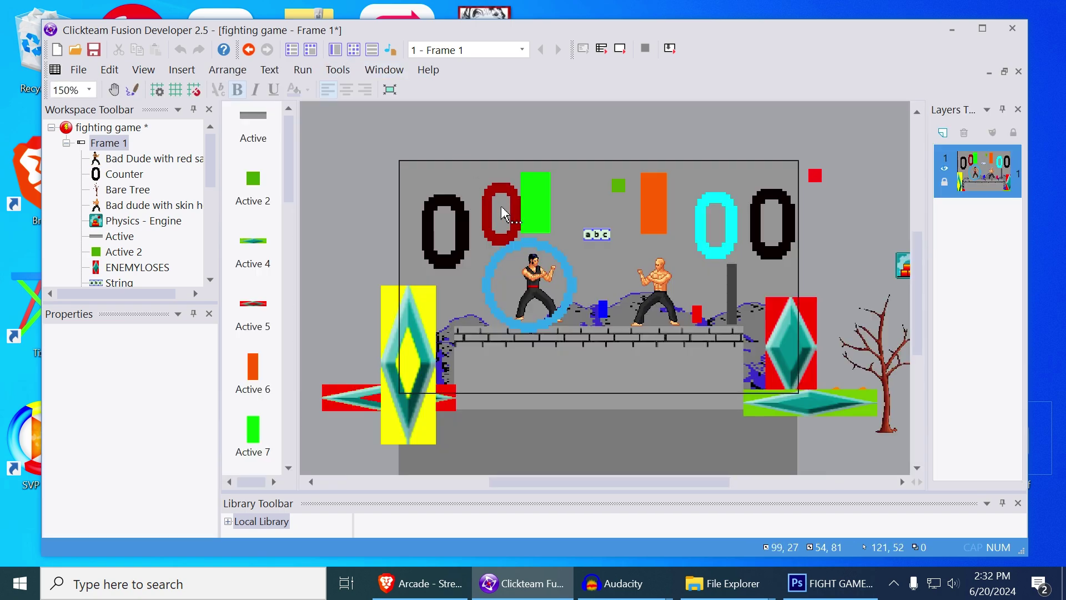
pyautogui.doubleClick(588, 343)
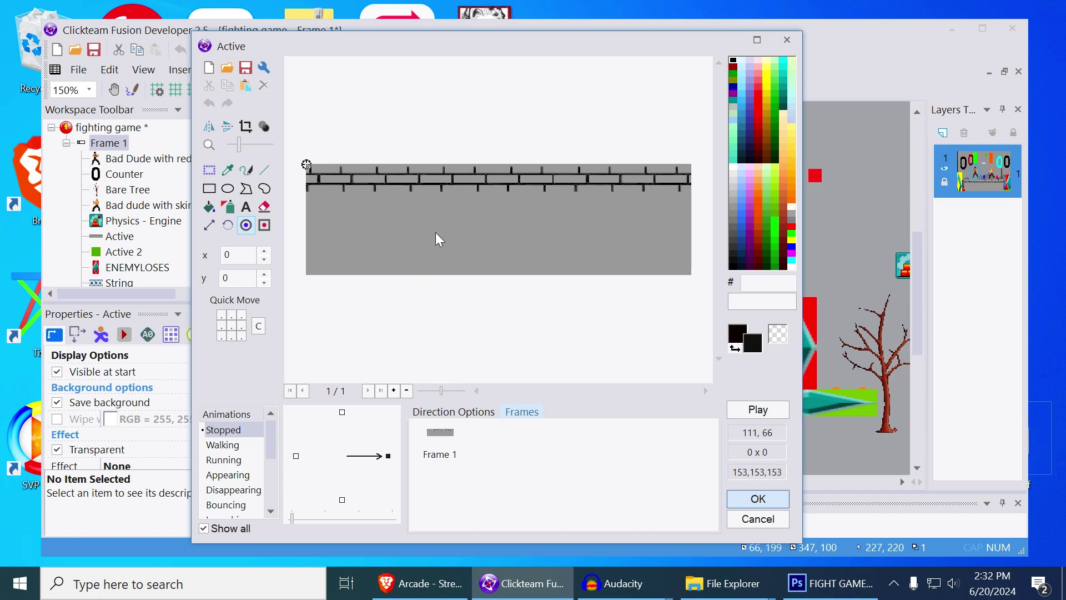
pyautogui.moveTo(275, 427); pyautogui.dragTo(269, 501)
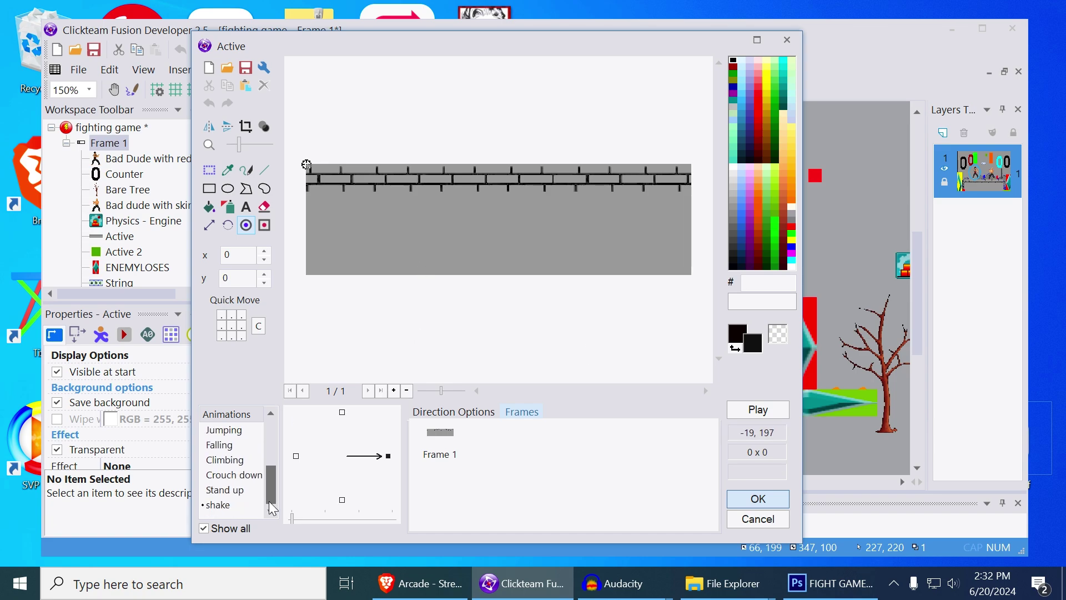
pyautogui.click(228, 508)
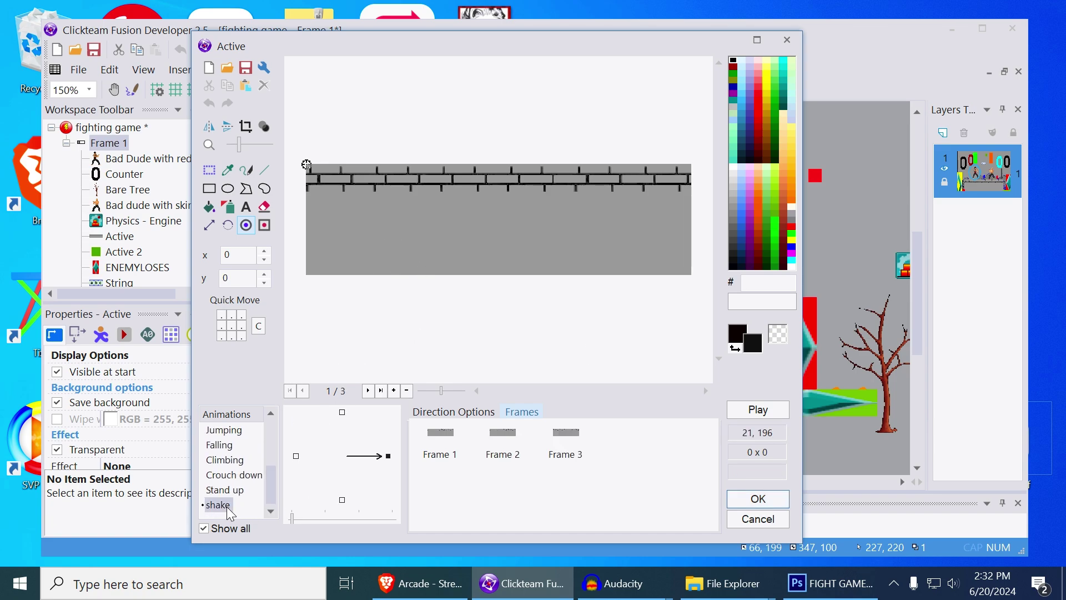
pyautogui.click(759, 410)
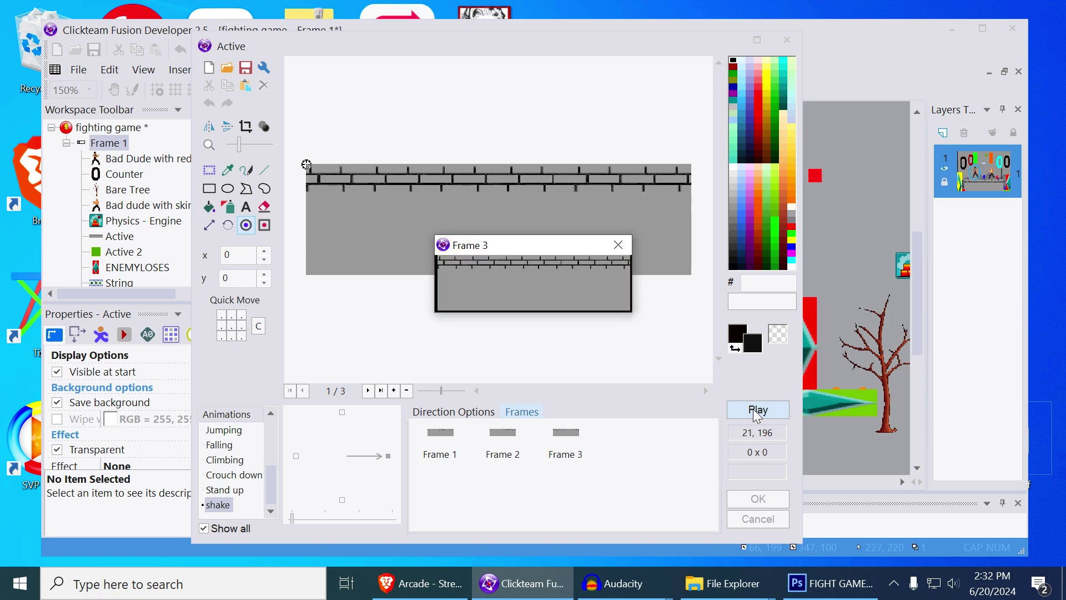
pyautogui.click(624, 246)
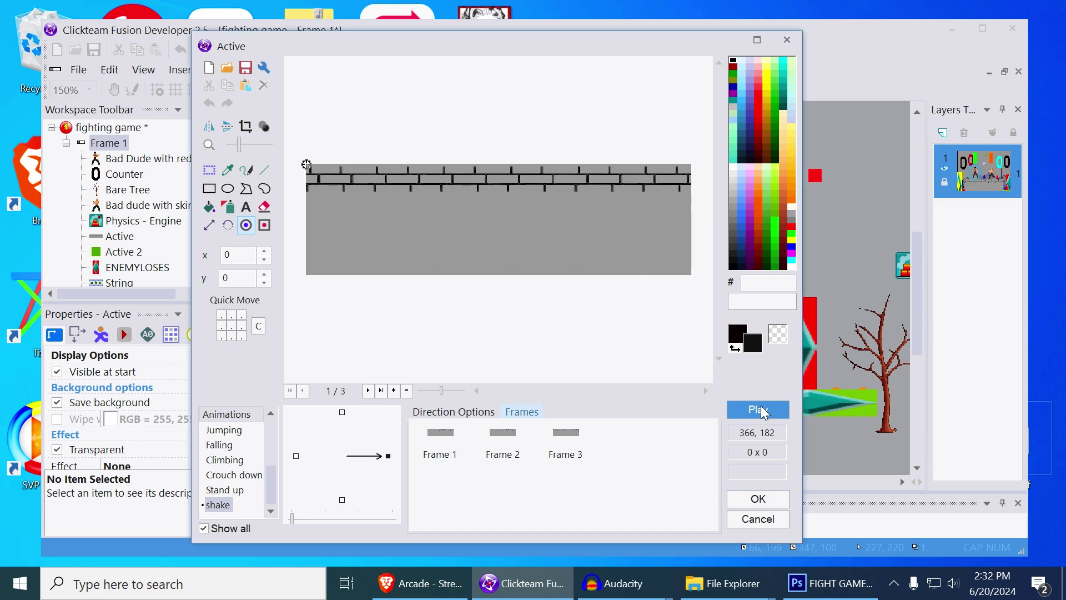
pyautogui.click(760, 410)
pyautogui.click(795, 46)
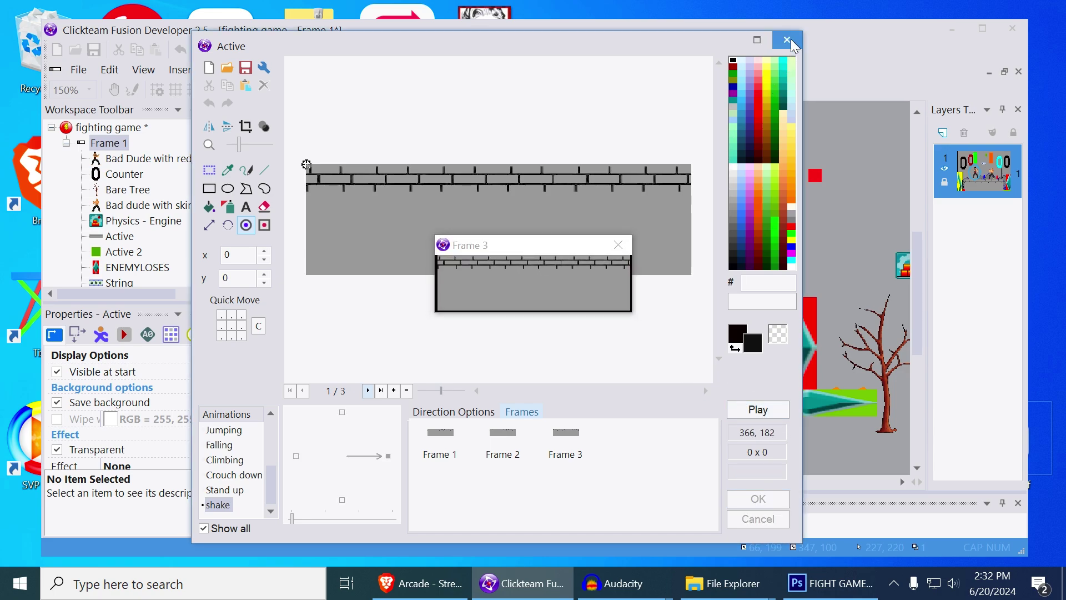
pyautogui.click(621, 253)
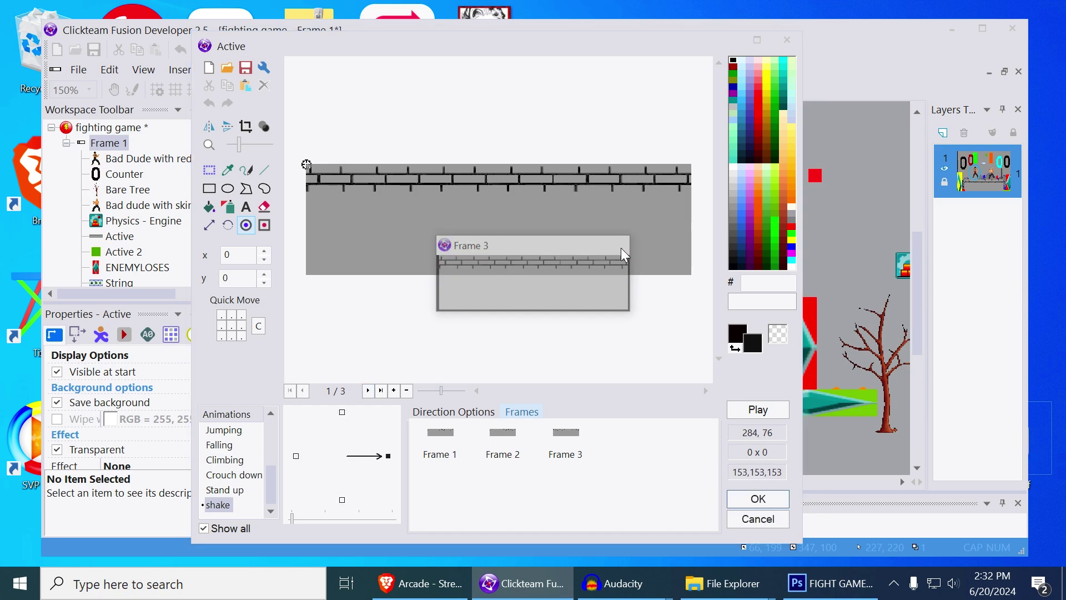
pyautogui.click(758, 499)
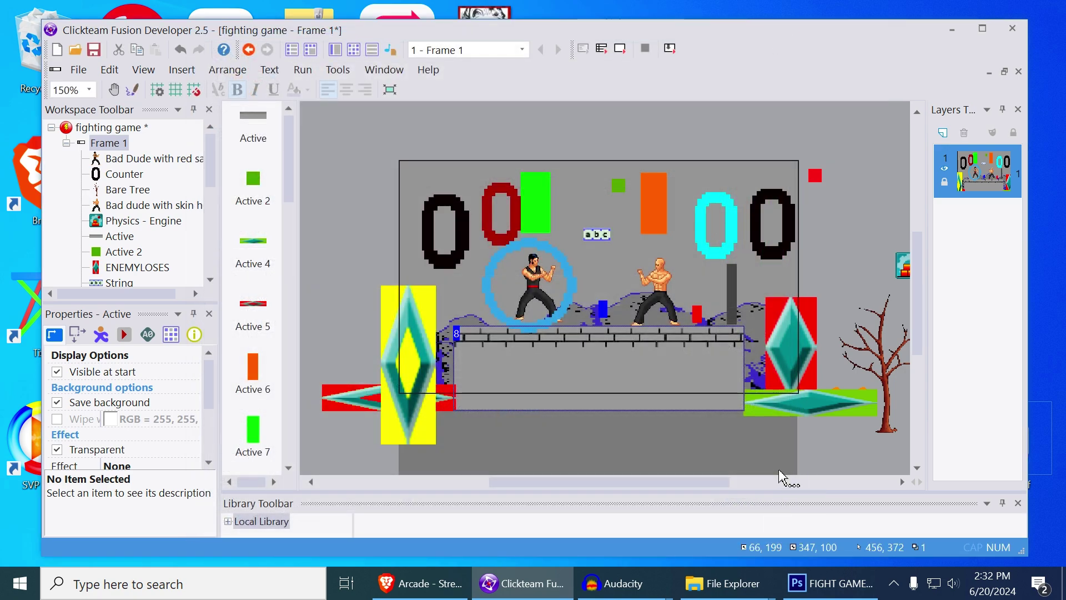
# - Review the frame's events in the Event Editor
pyautogui.moveTo(577, 429); pyautogui.dragTo(564, 377, button='middle')
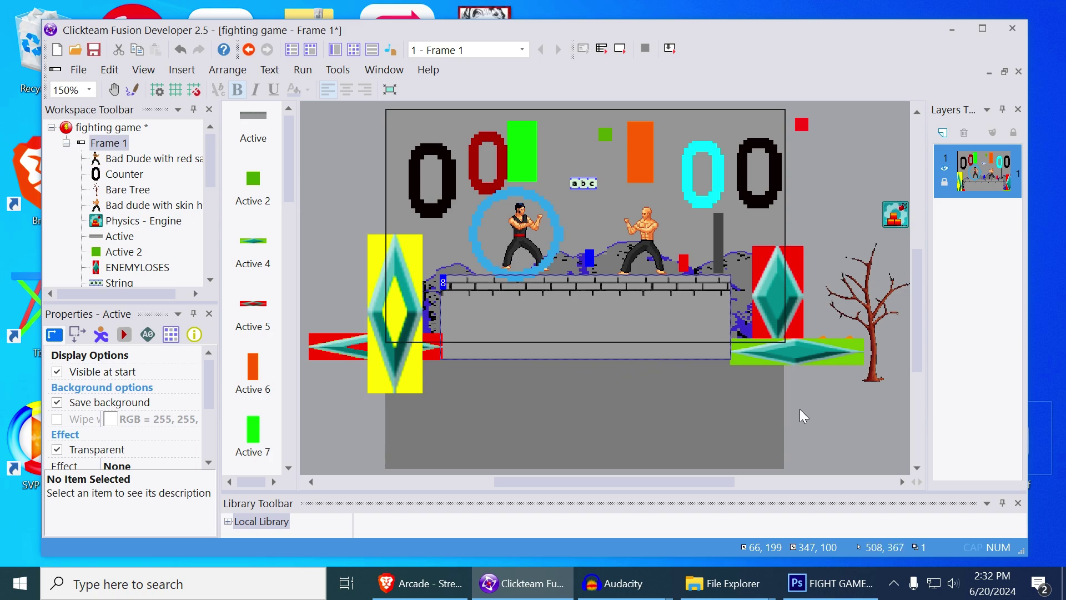
pyautogui.click(356, 52)
pyautogui.scroll(-4, 396, 277)
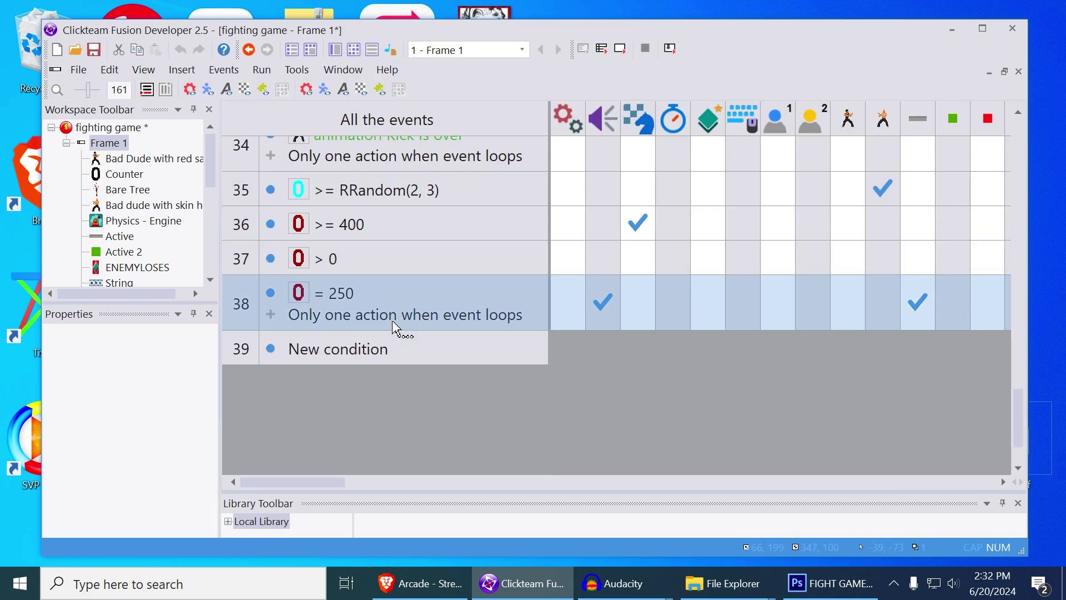
pyautogui.scroll(8, 395, 178)
pyautogui.scroll(12, 395, 178)
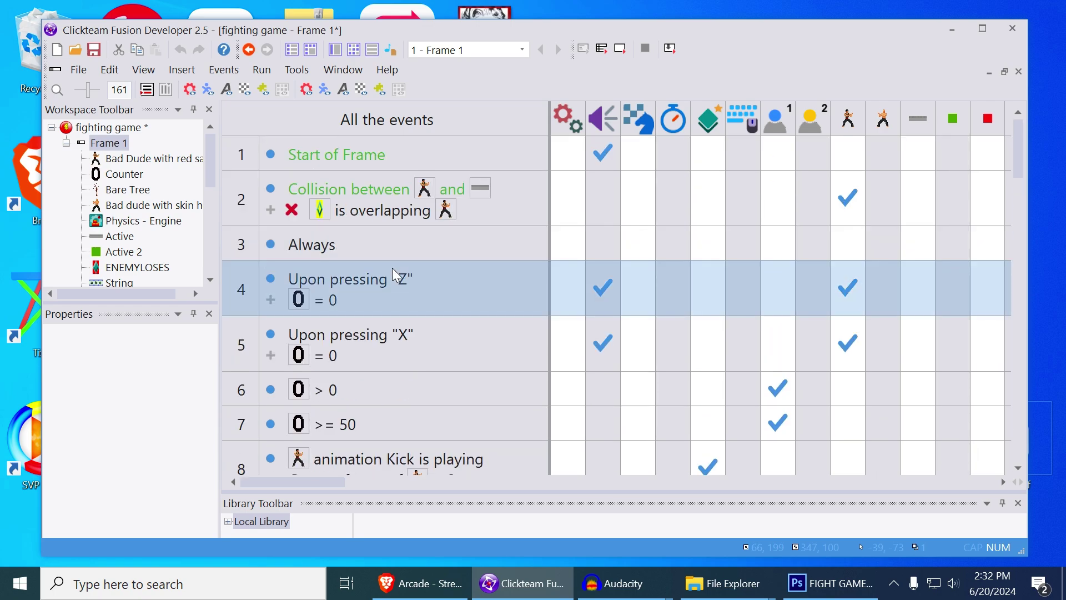
# - Select the Physics - Engine object in the Frame Editor and delete it
pyautogui.click(337, 51)
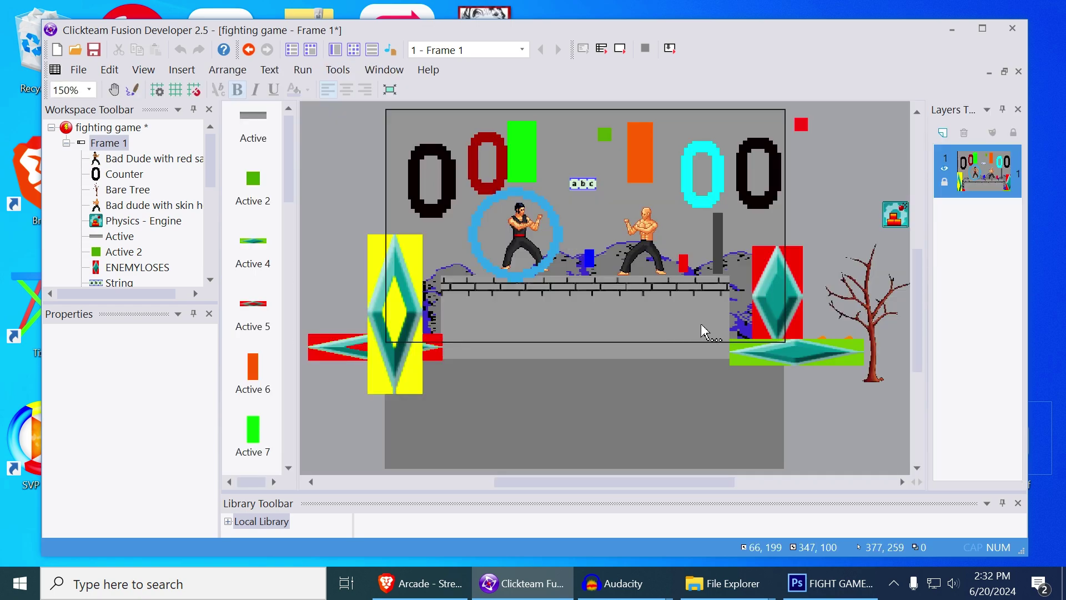
pyautogui.click(784, 279)
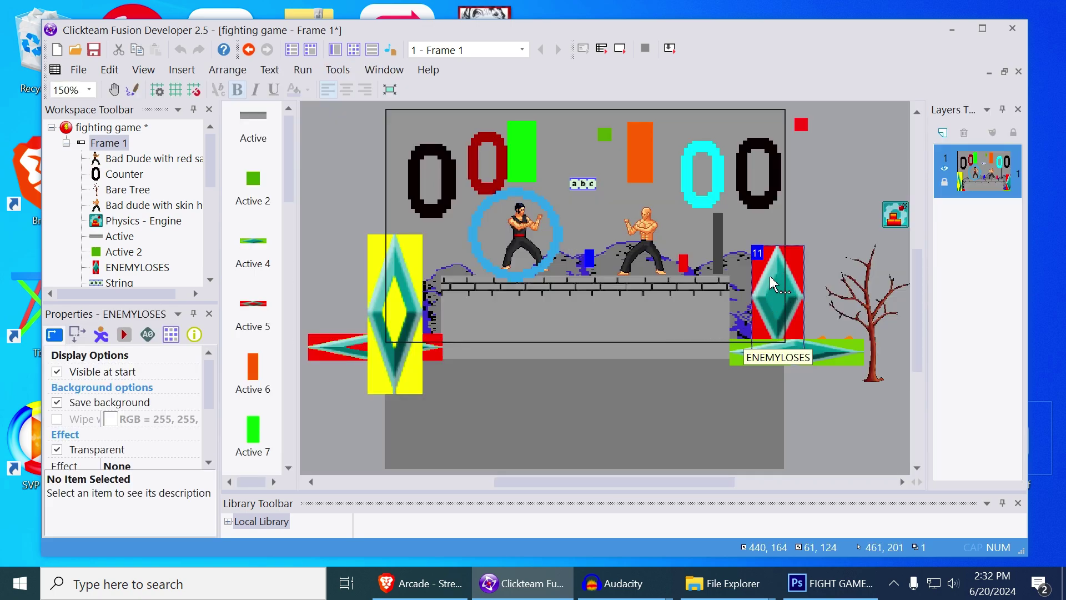
pyautogui.click(418, 270)
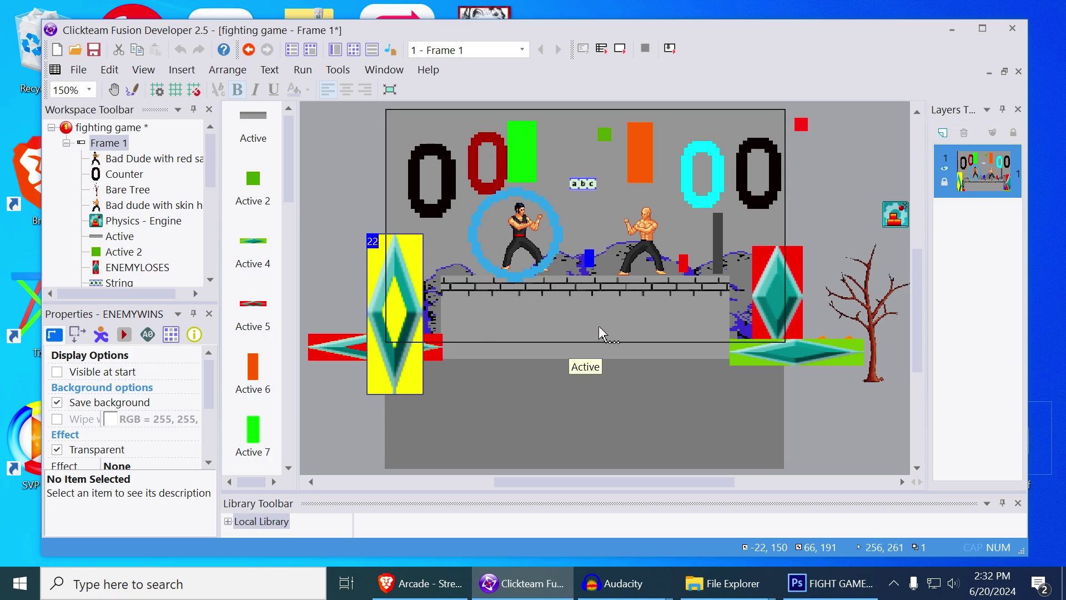
pyautogui.moveTo(602, 327); pyautogui.dragTo(588, 332, button='middle')
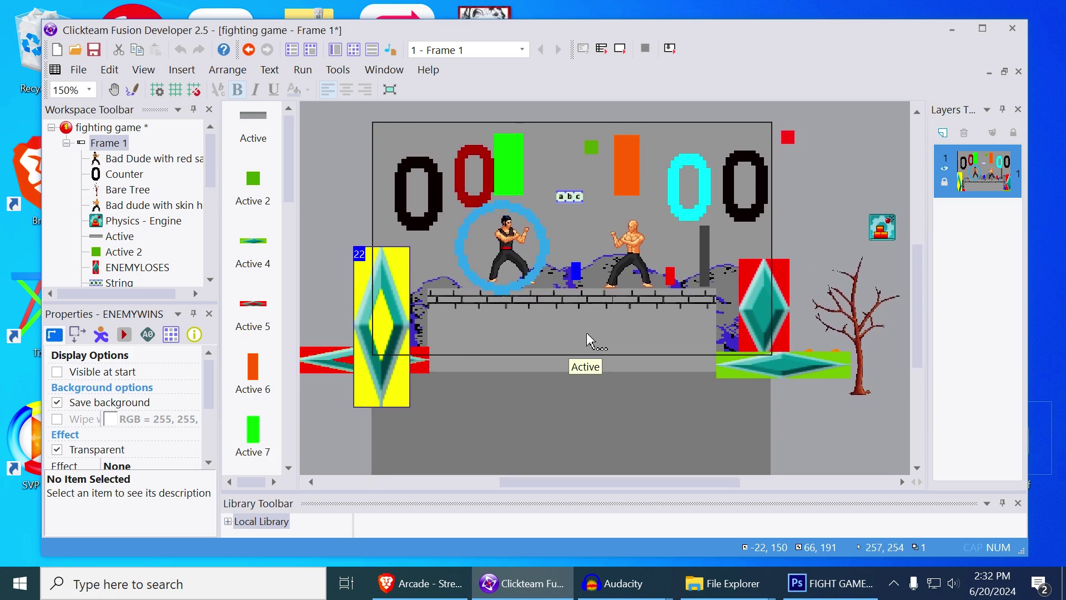
pyautogui.click(883, 236)
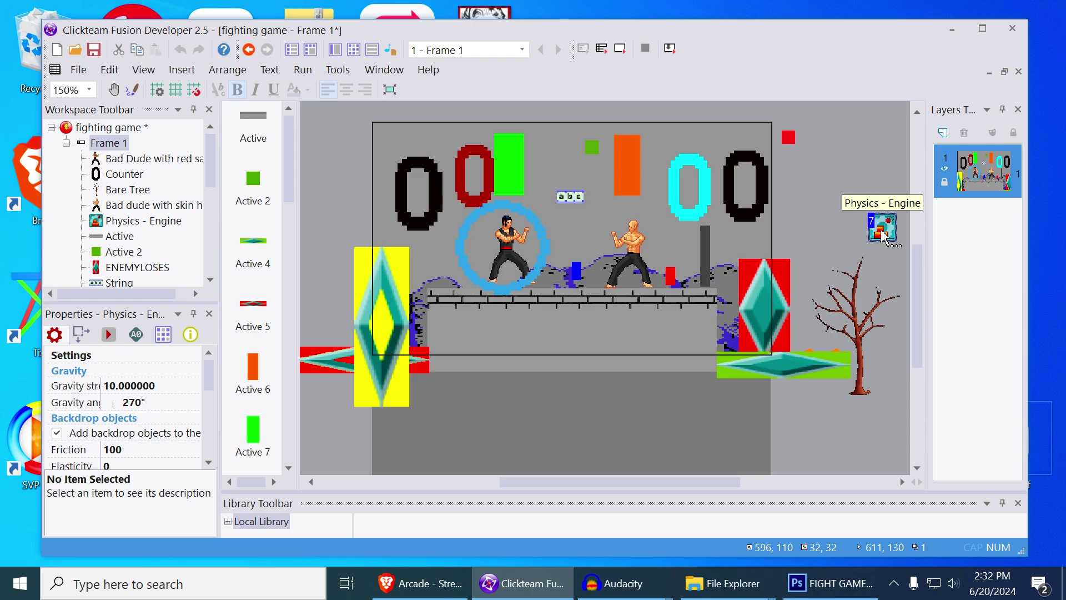
pyautogui.press('Delete')
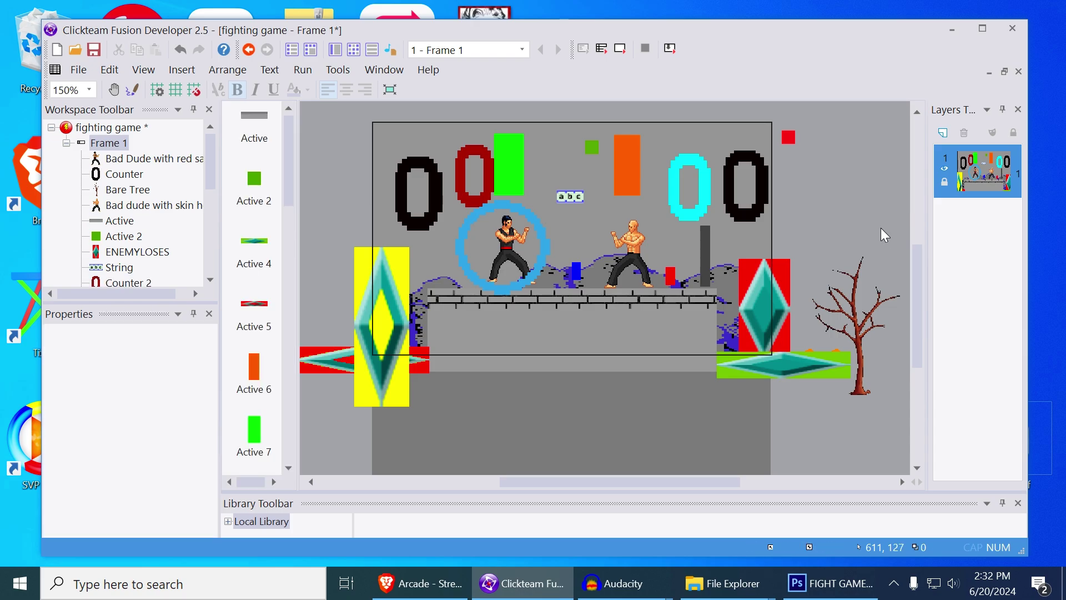
pyautogui.click(620, 50)
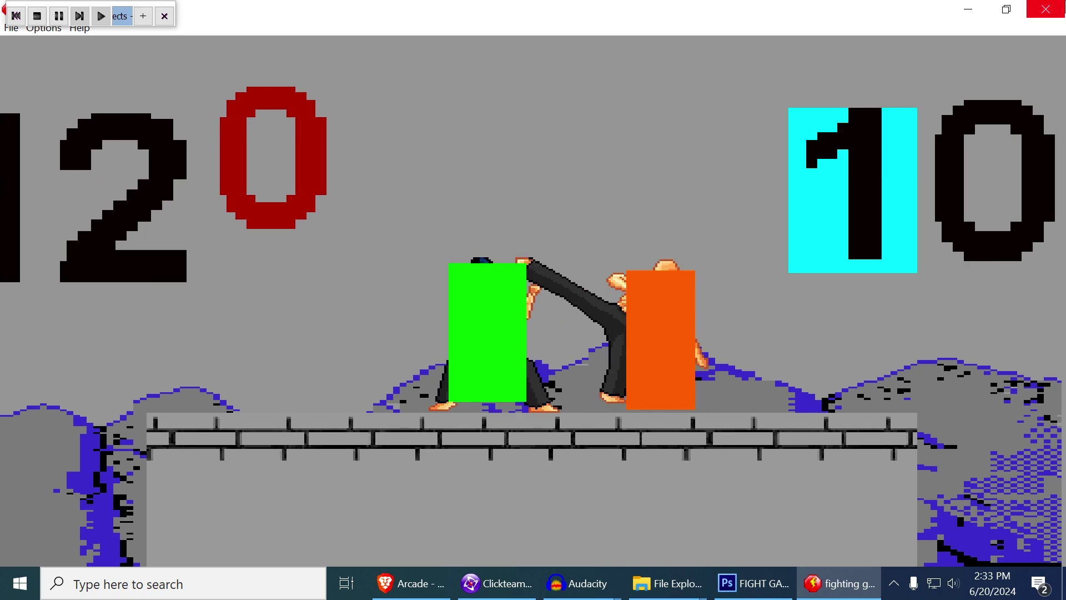
pyautogui.click(1046, 10)
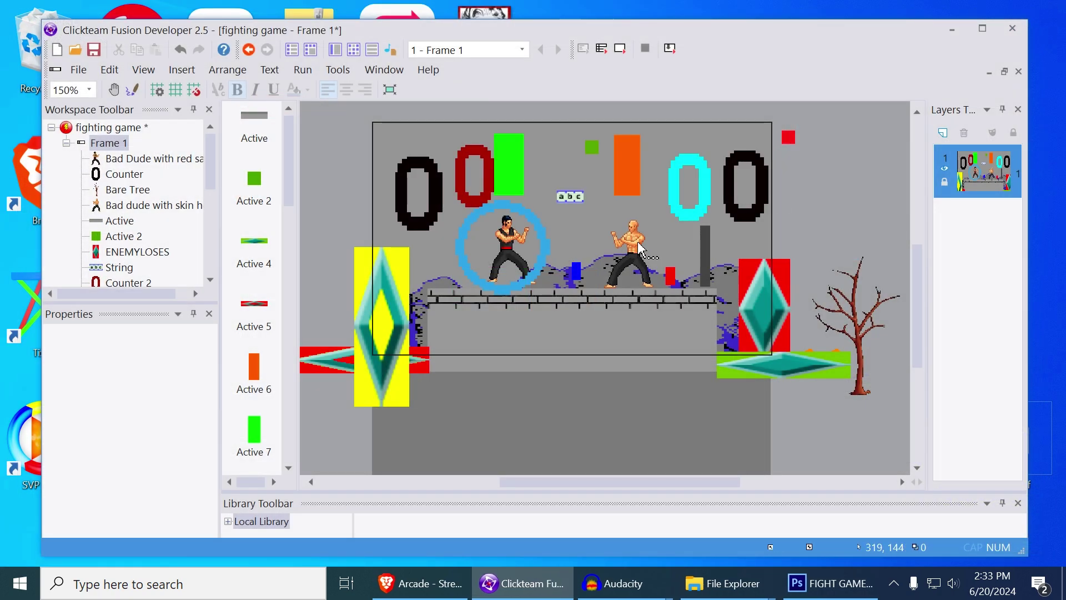
# - Widen the properties panel and view the bald fighter's Movement #2, a Platform movement
pyautogui.click(640, 248)
pyautogui.click(100, 336)
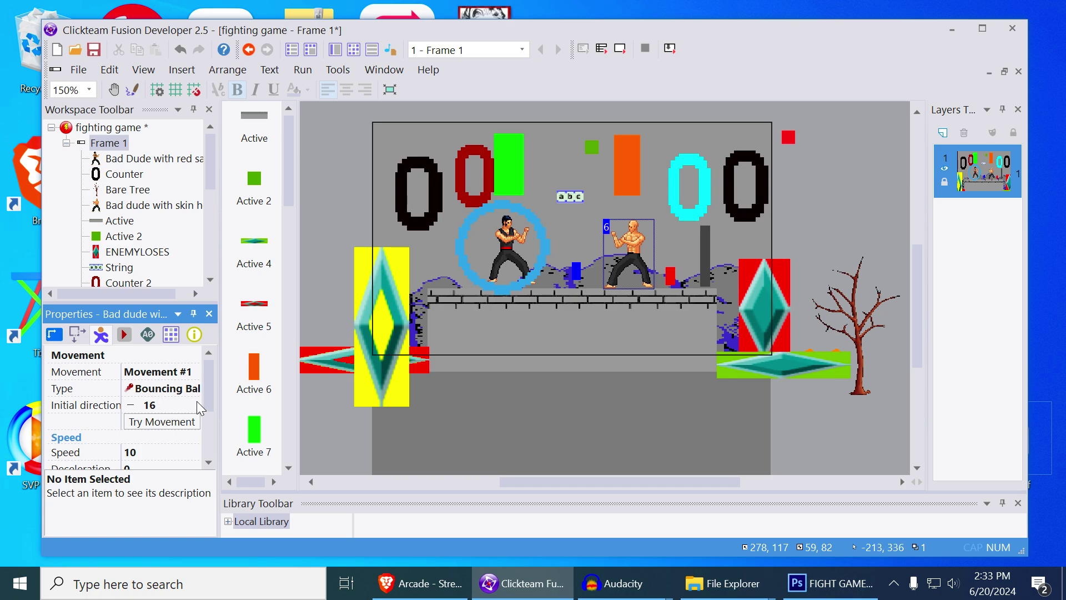
pyautogui.moveTo(259, 391); pyautogui.dragTo(271, 394)
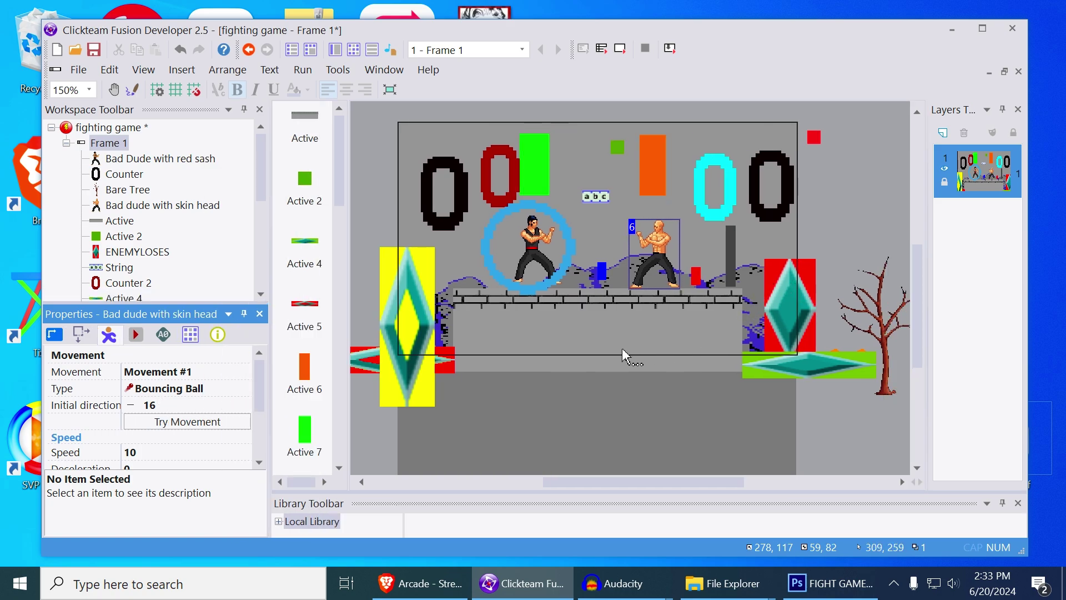
pyautogui.click(192, 391)
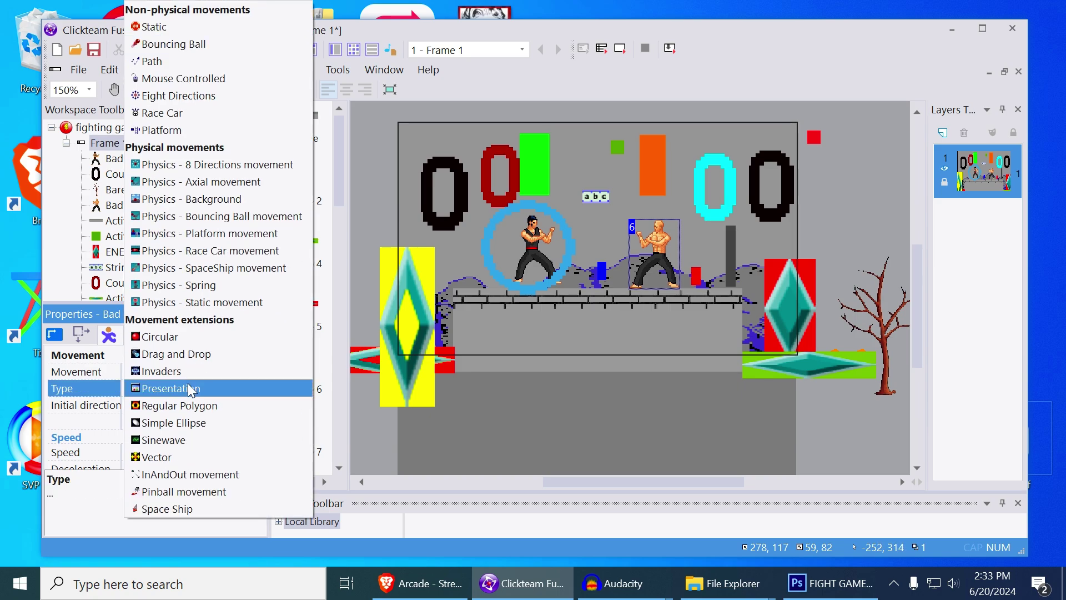
pyautogui.click(93, 502)
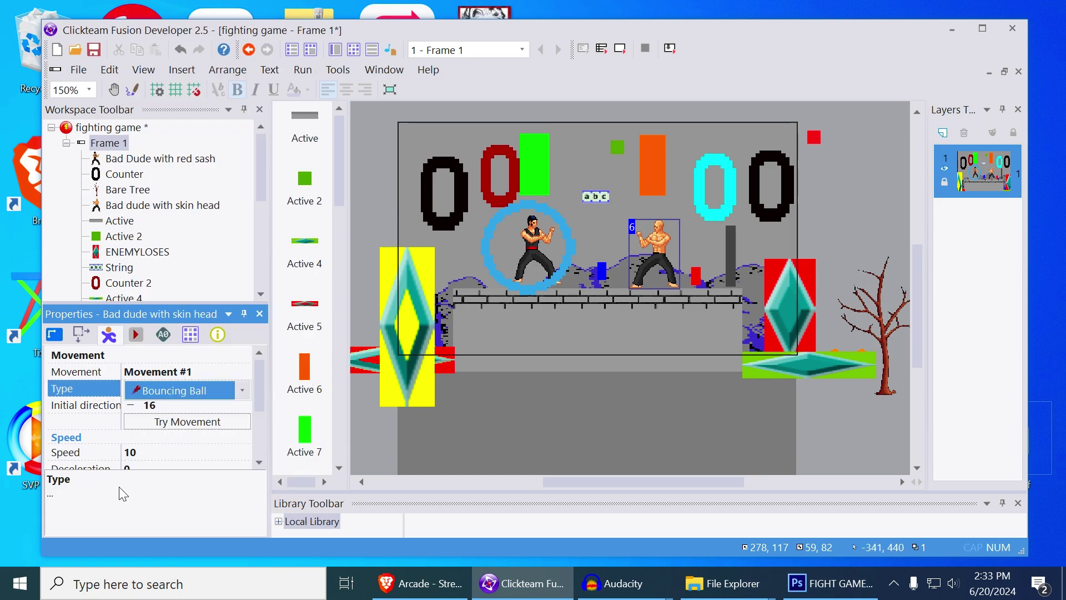
pyautogui.click(92, 425)
pyautogui.moveTo(262, 392); pyautogui.dragTo(265, 369)
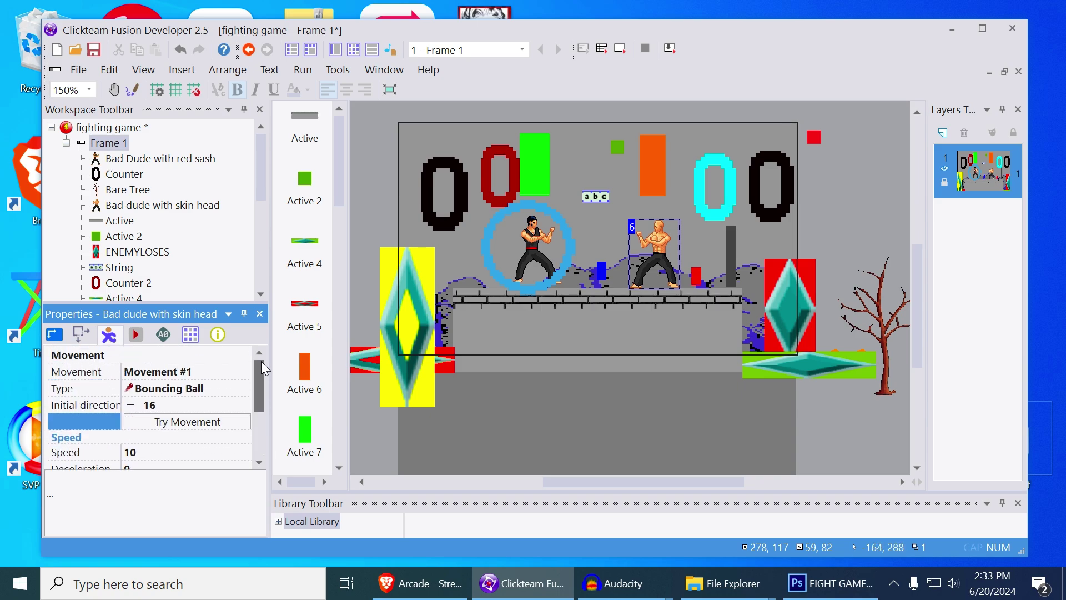
pyautogui.click(207, 379)
pyautogui.click(209, 407)
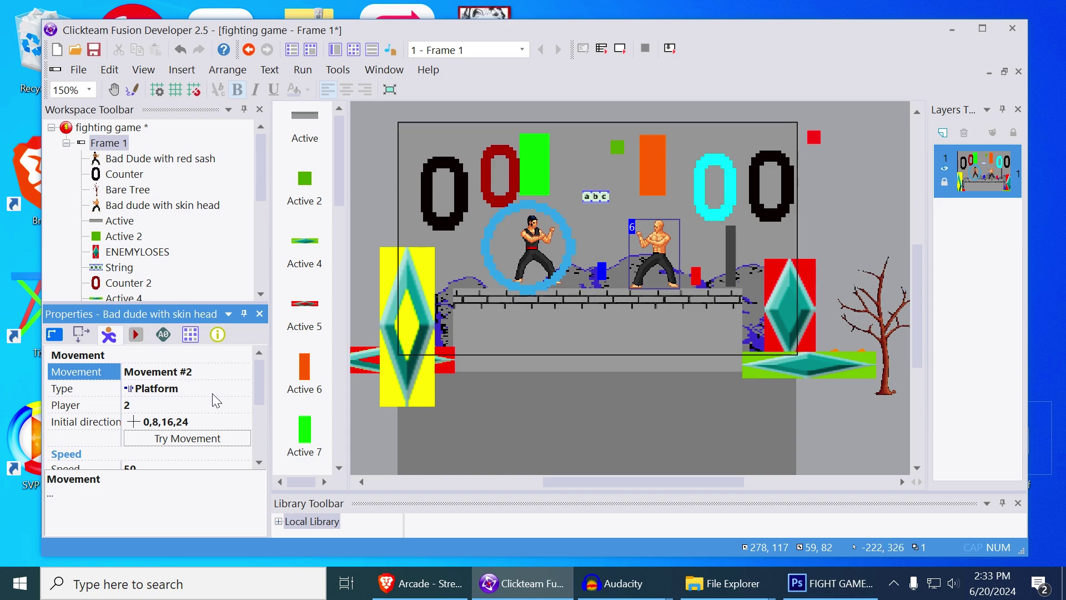
# - View the red-sash fighter's Movement #2 (Pinball), then select ENEMYWINS and ENEMYLOSES
pyautogui.click(533, 252)
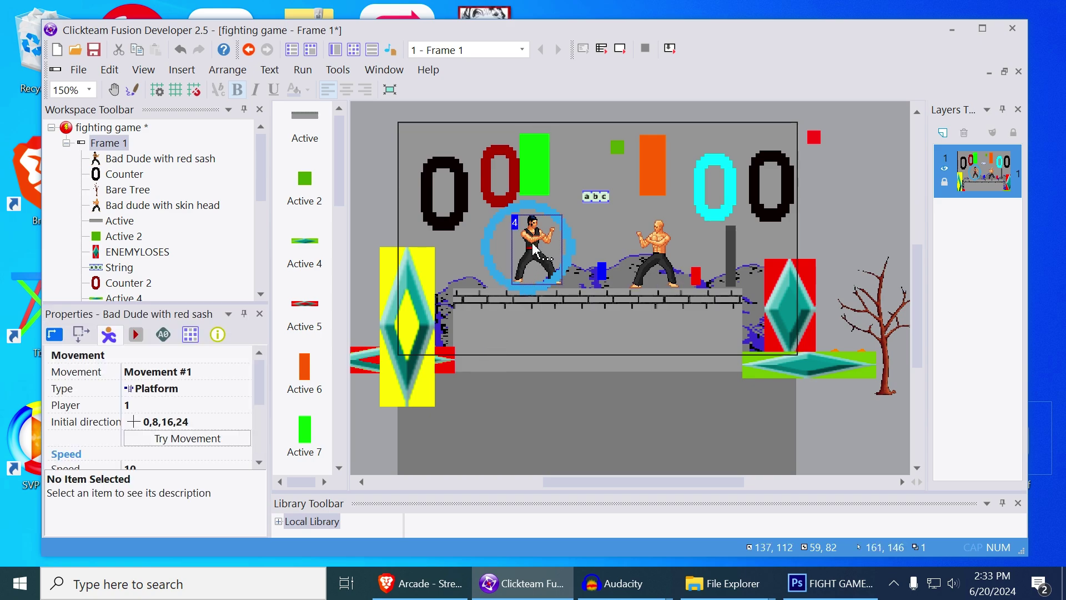
pyautogui.click(194, 373)
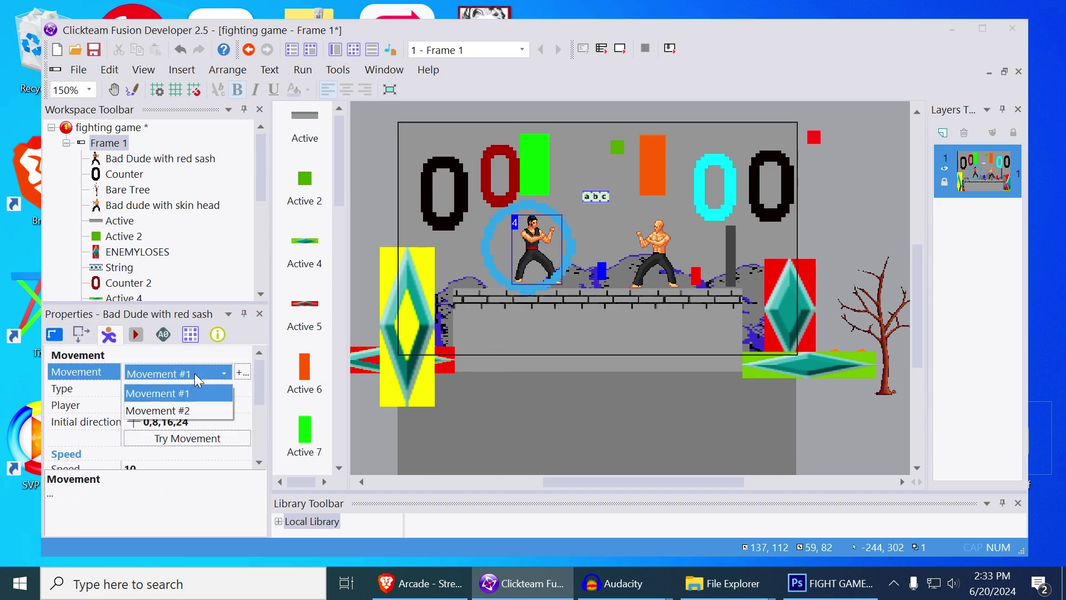
pyautogui.click(190, 410)
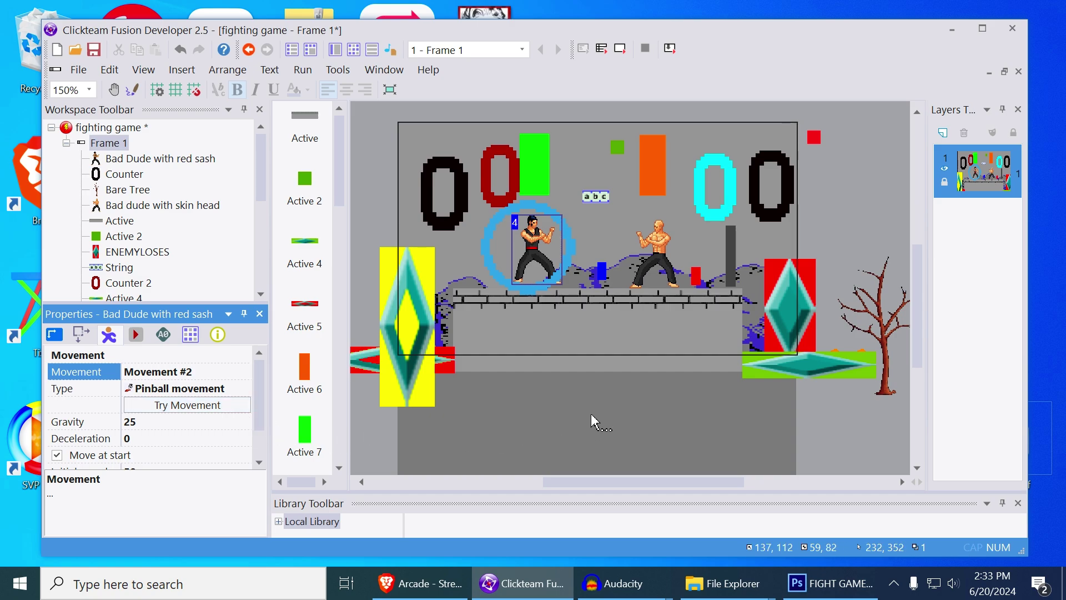
pyautogui.scroll(1, 593, 419)
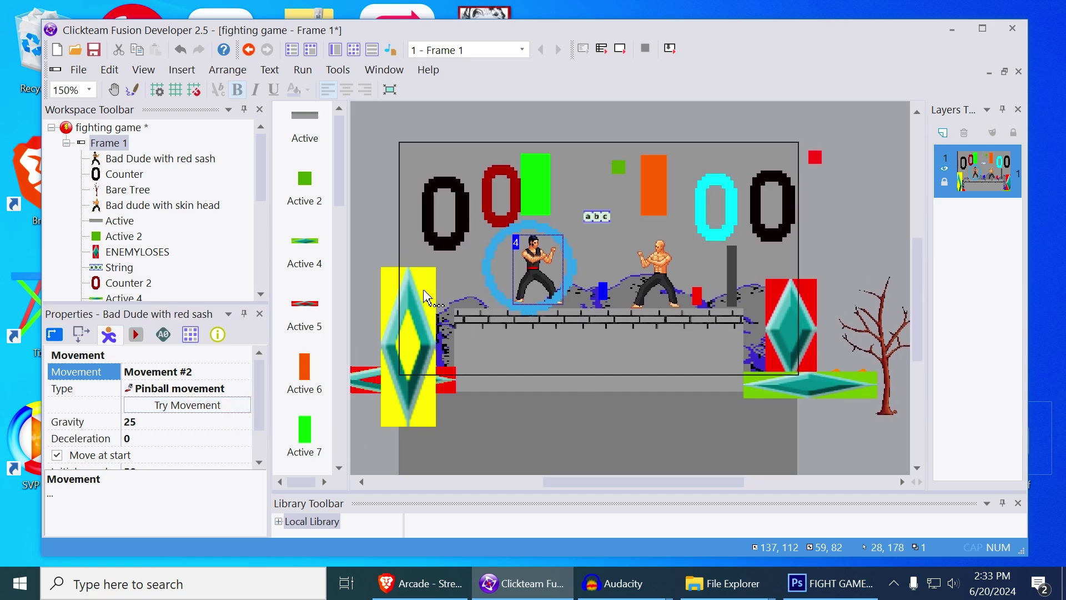
pyautogui.click(409, 333)
pyautogui.click(788, 308)
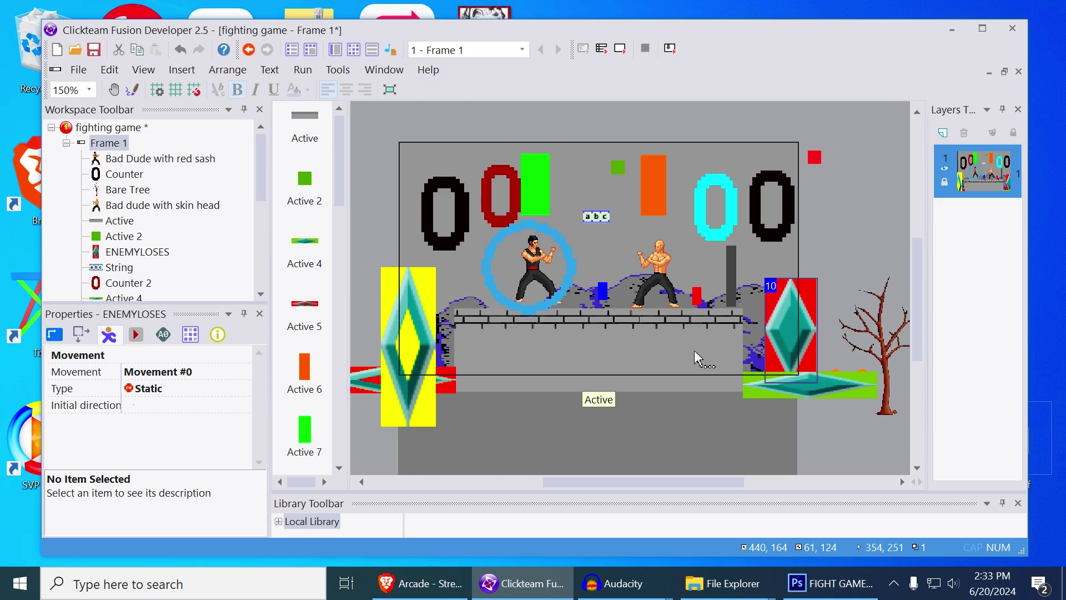
pyautogui.scroll(-1, 663, 355)
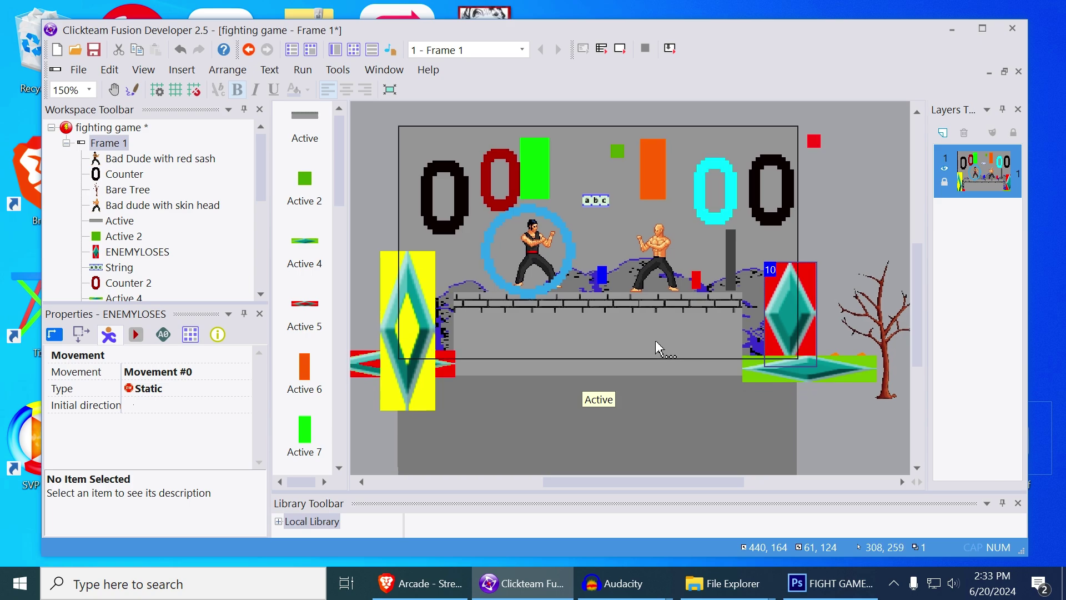